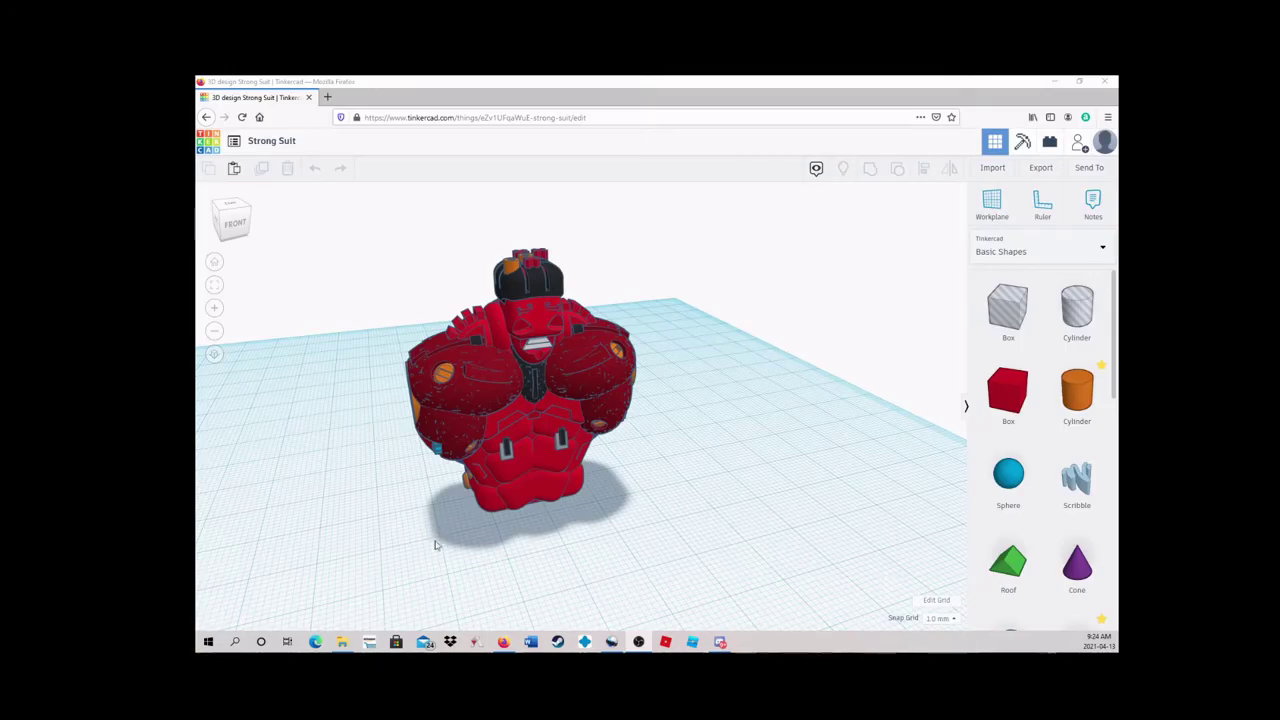
pyautogui.click(882, 582)
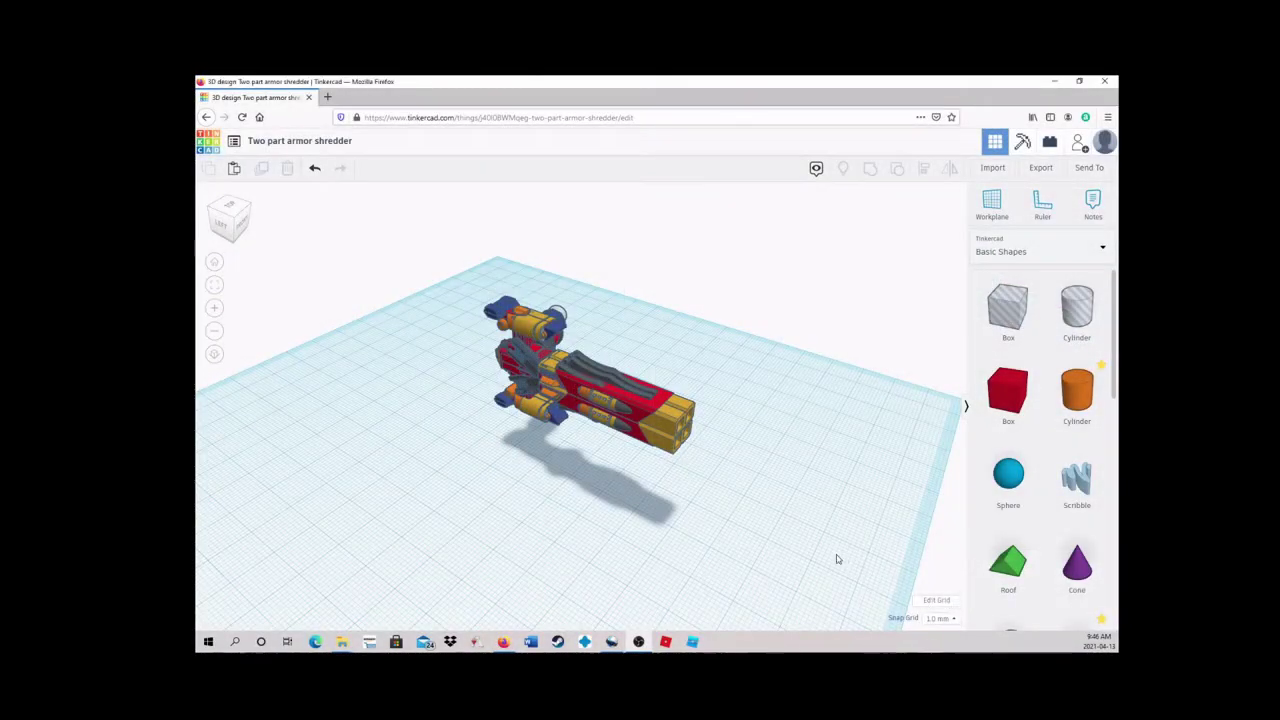
pyautogui.moveTo(838, 559); pyautogui.dragTo(573, 514, button='right')
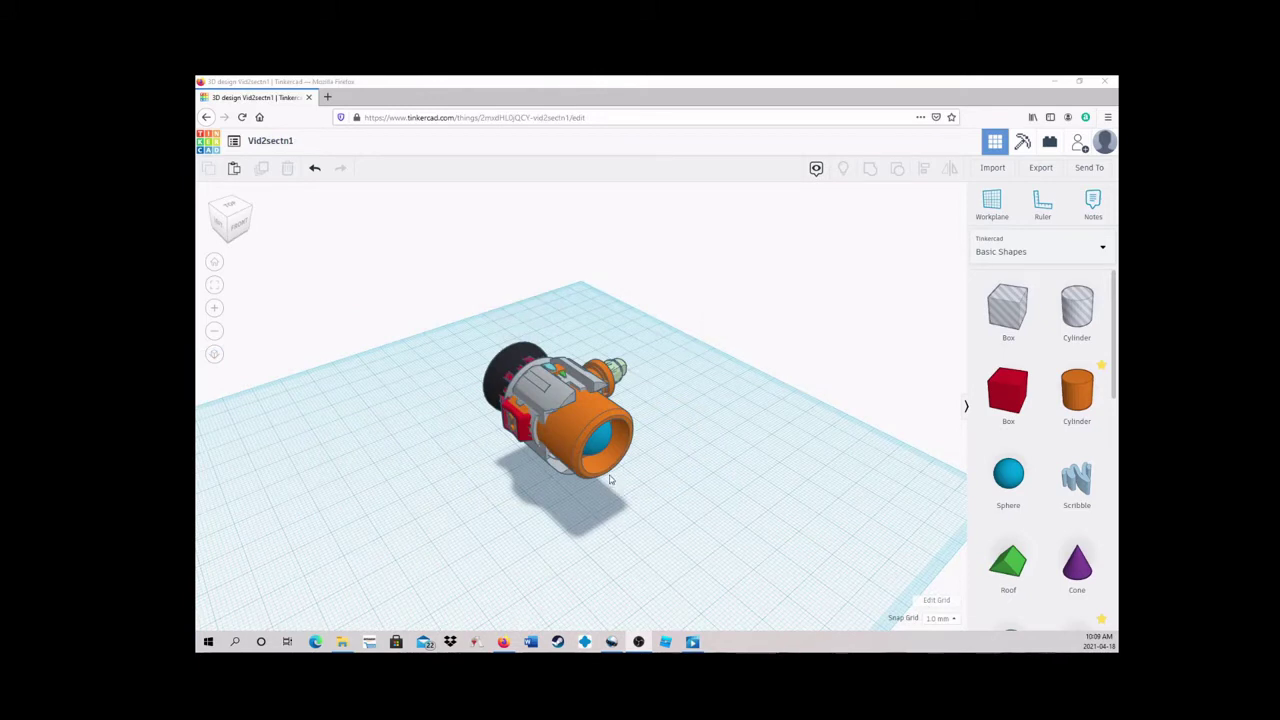
# Copy the blue sphere inside the orange ring, paste it beside the model, and duplicate the pasted sphere twice
pyautogui.click(603, 441)
pyautogui.hotkey('ctrl', 'c')
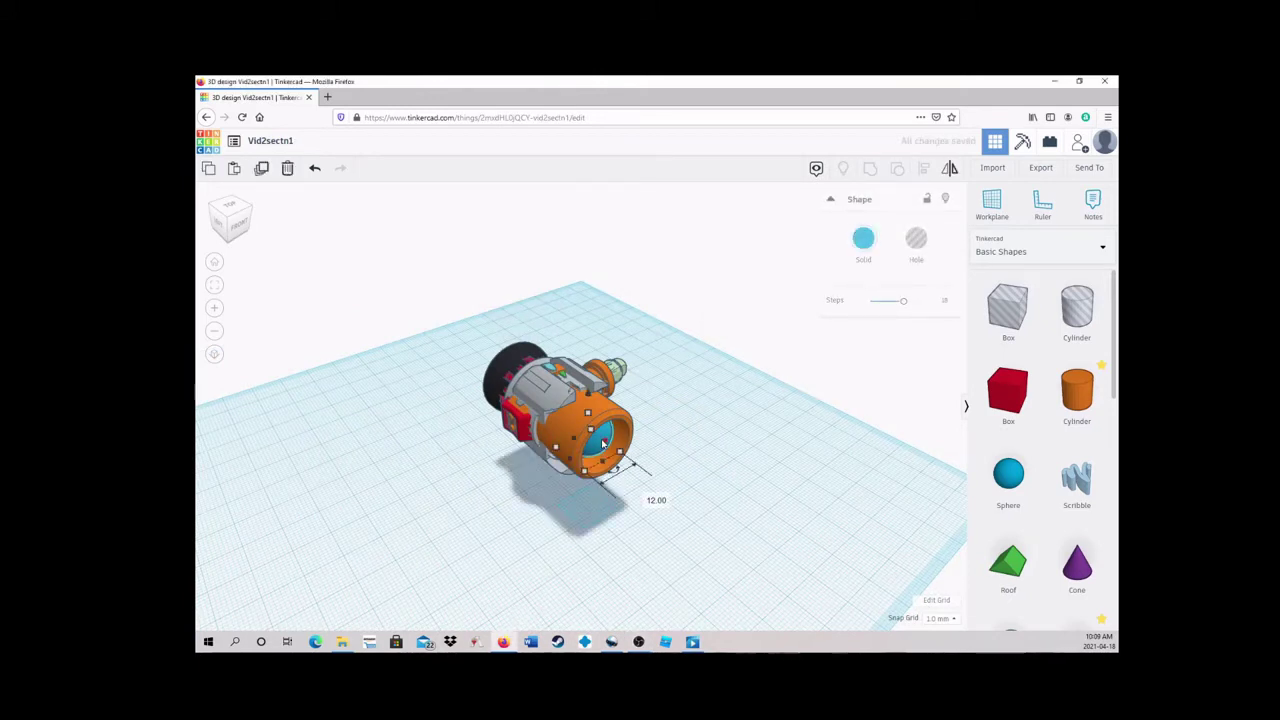
pyautogui.hotkey('ctrl', 'v')
pyautogui.hotkey('shift', 'Up')
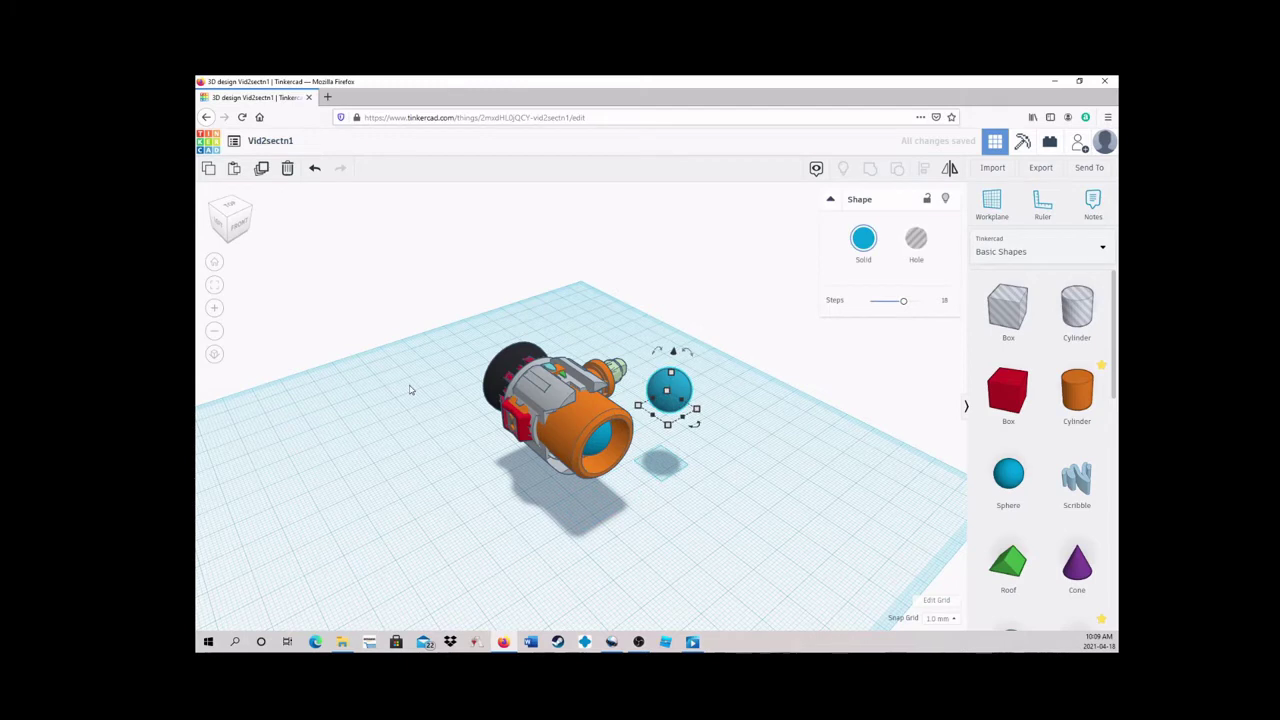
pyautogui.hotkey('ctrl', 'd')
pyautogui.hotkey('ctrl', 'd')
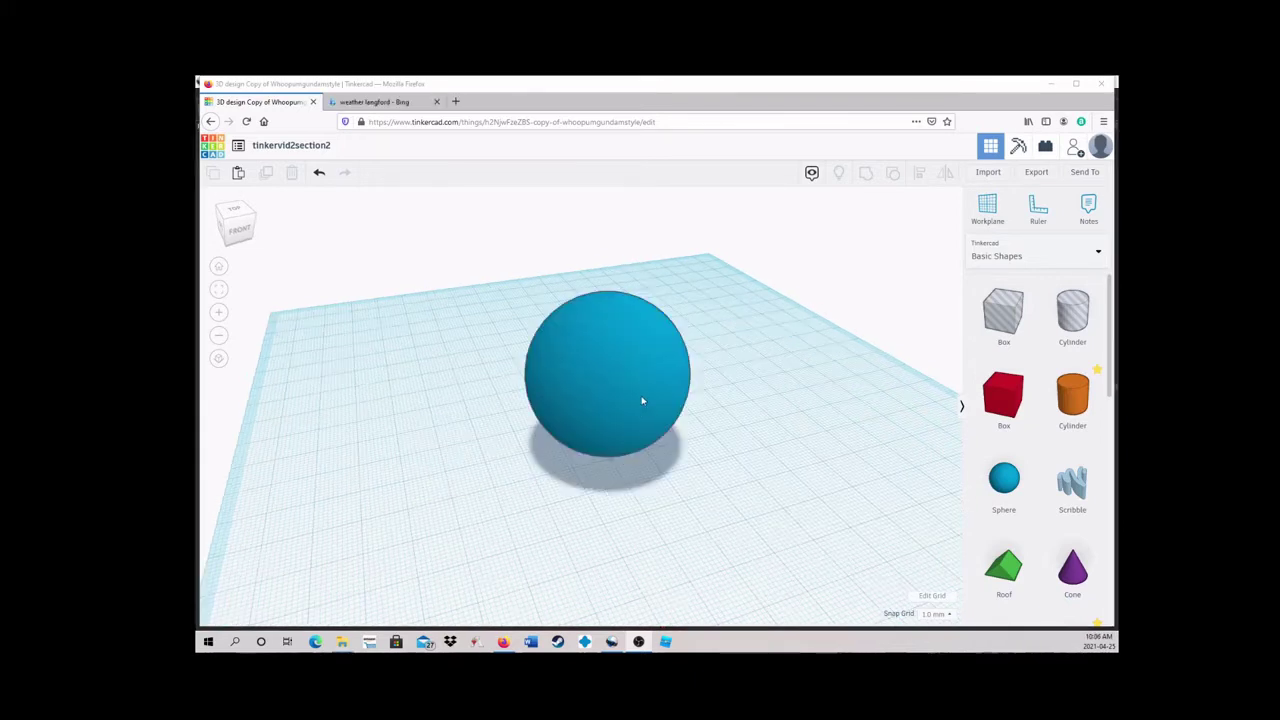
# Group the red box with the spherical hole to carve a rounded cavity, and turn the grouped shape into a hole
pyautogui.click(648, 397)
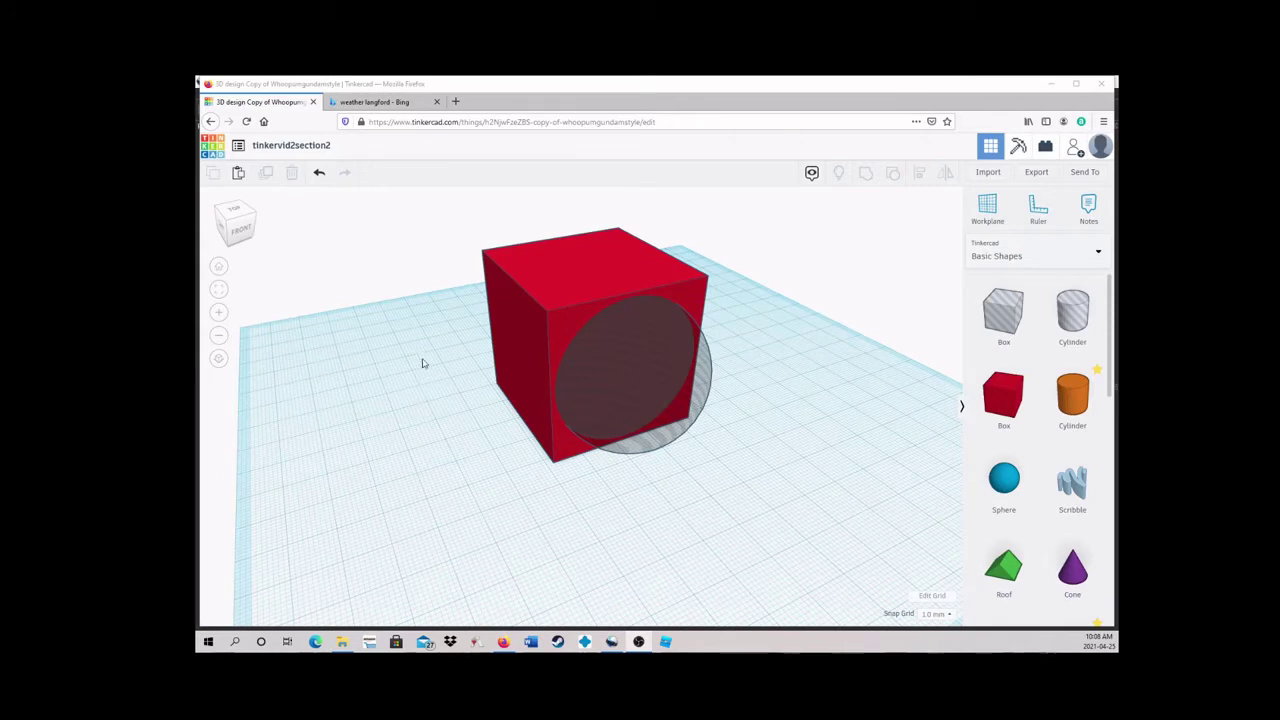
pyautogui.moveTo(430, 290); pyautogui.dragTo(612, 396)
pyautogui.click(870, 176)
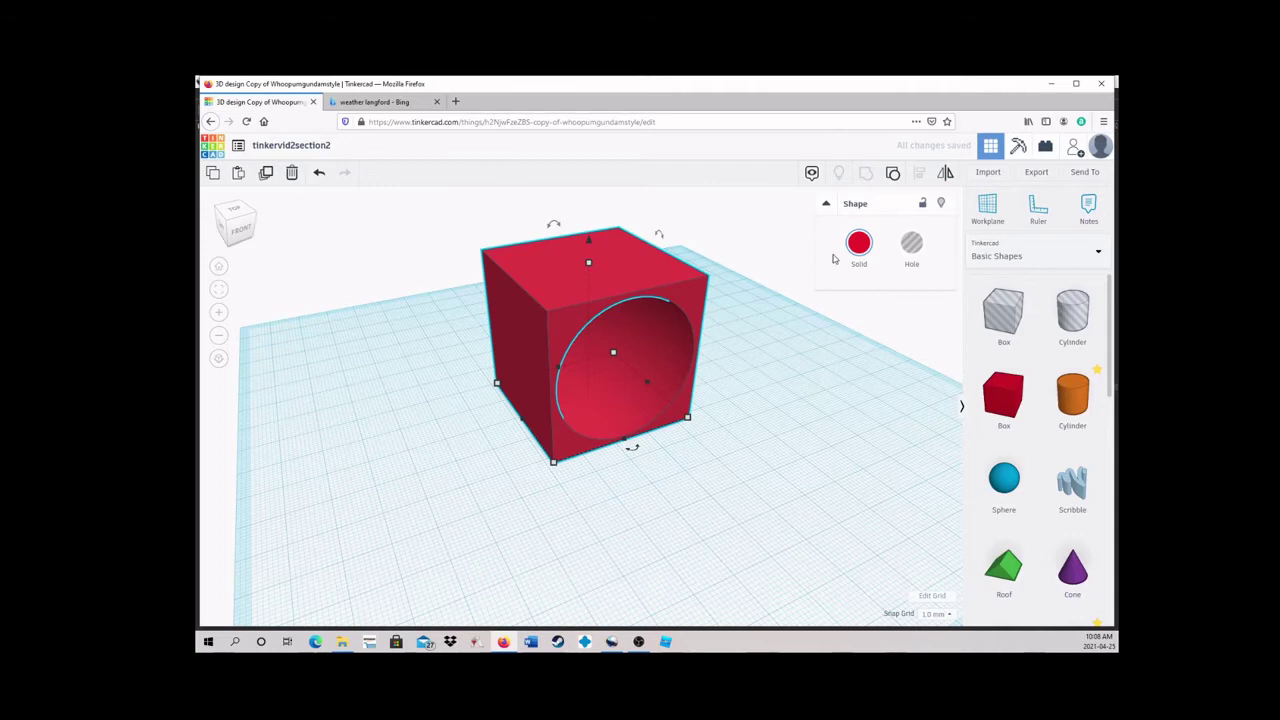
pyautogui.click(913, 244)
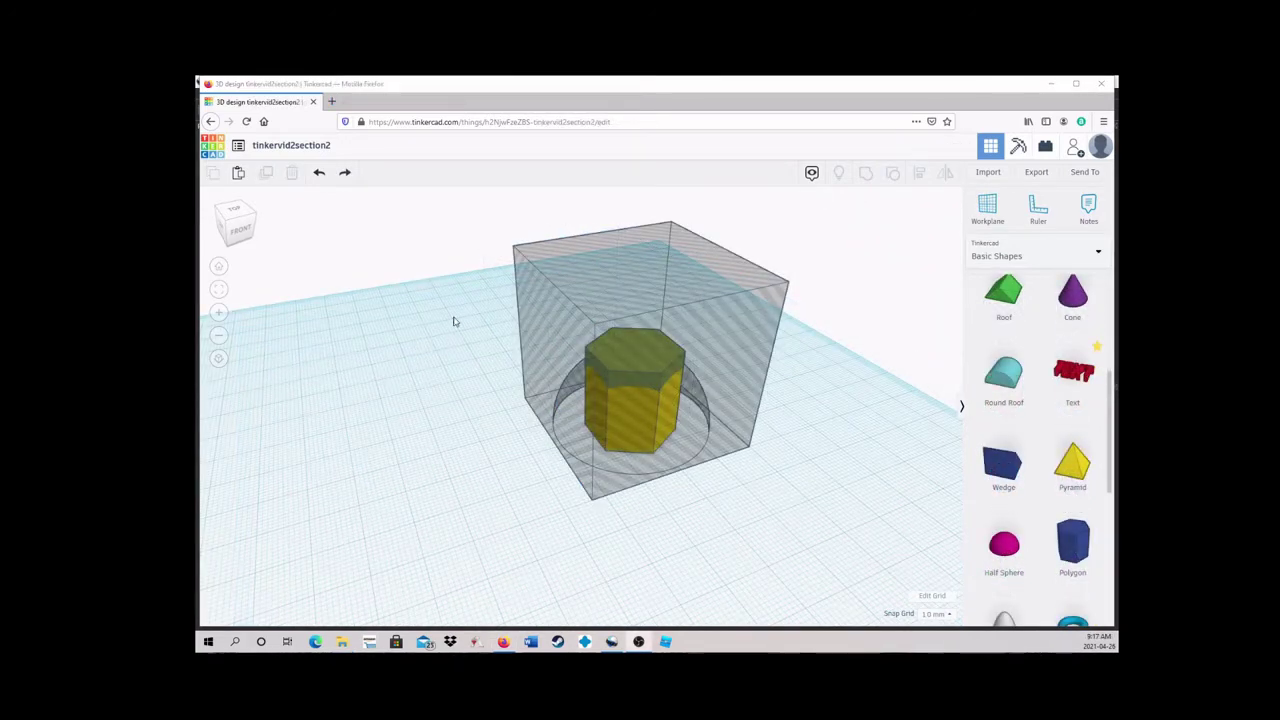
# Group the yellow polygon with the hollowed box hole around it, and lower the box hole's height
pyautogui.moveTo(455, 318); pyautogui.dragTo(672, 418)
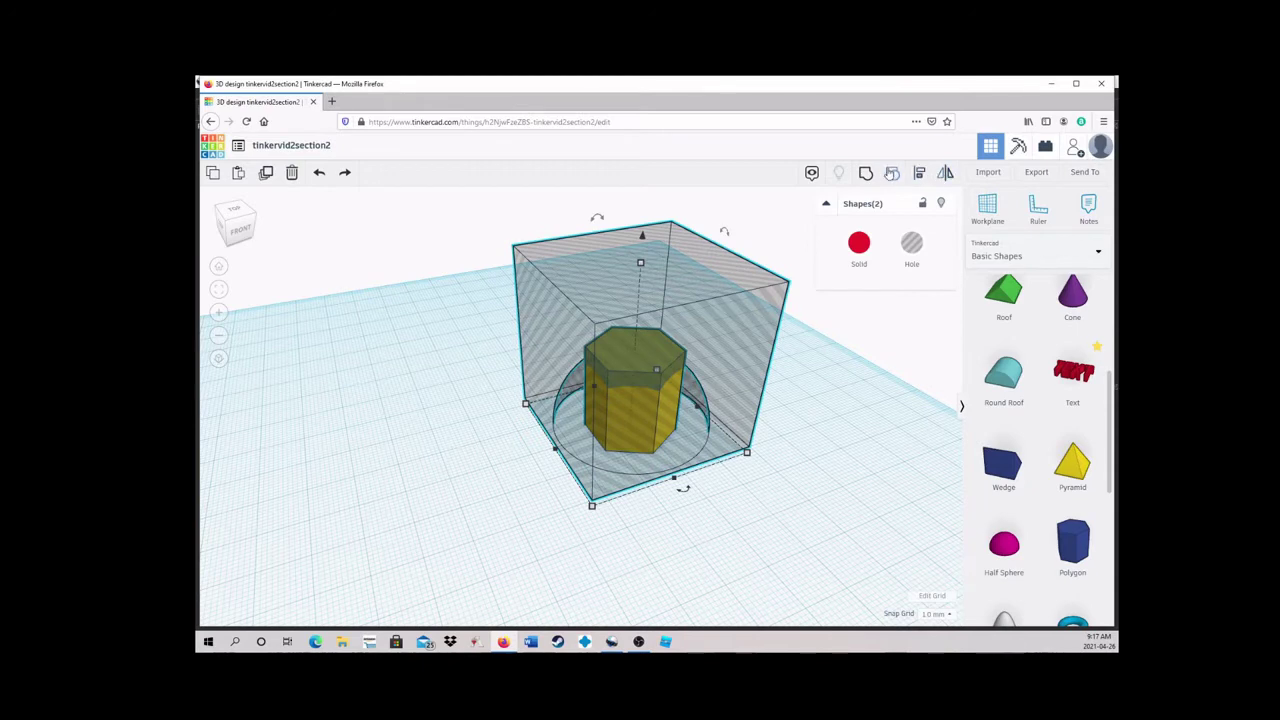
pyautogui.click(873, 175)
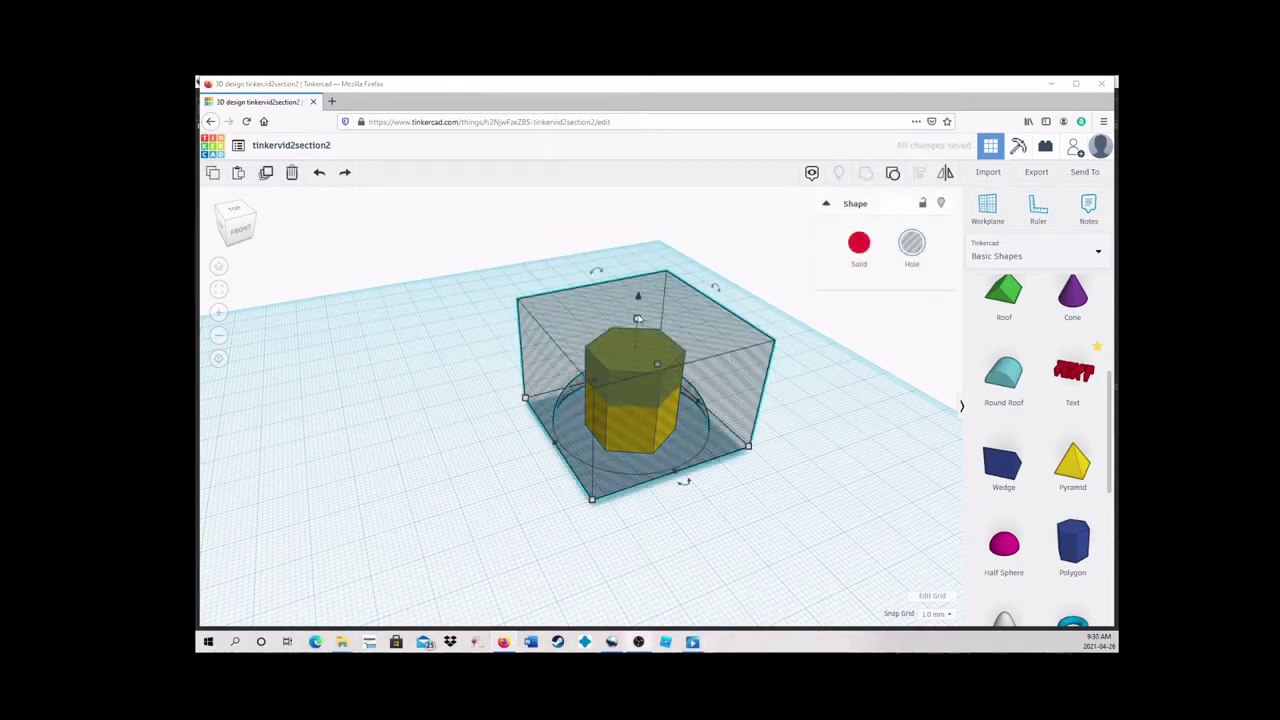
pyautogui.moveTo(637, 318); pyautogui.dragTo(671, 351)
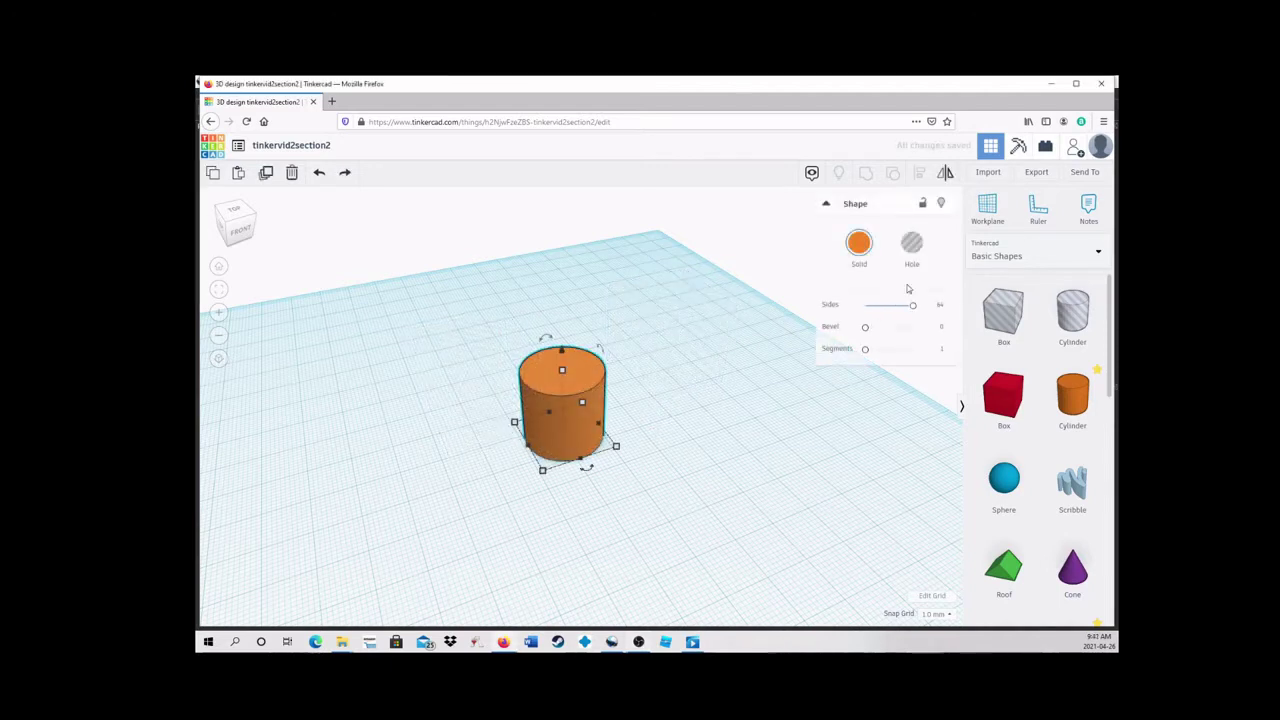
# Stretch the orange cylinder to 50 mm tall with a bevel of 2.5, and place a box hole beside it
pyautogui.moveTo(561, 370); pyautogui.dragTo(564, 251)
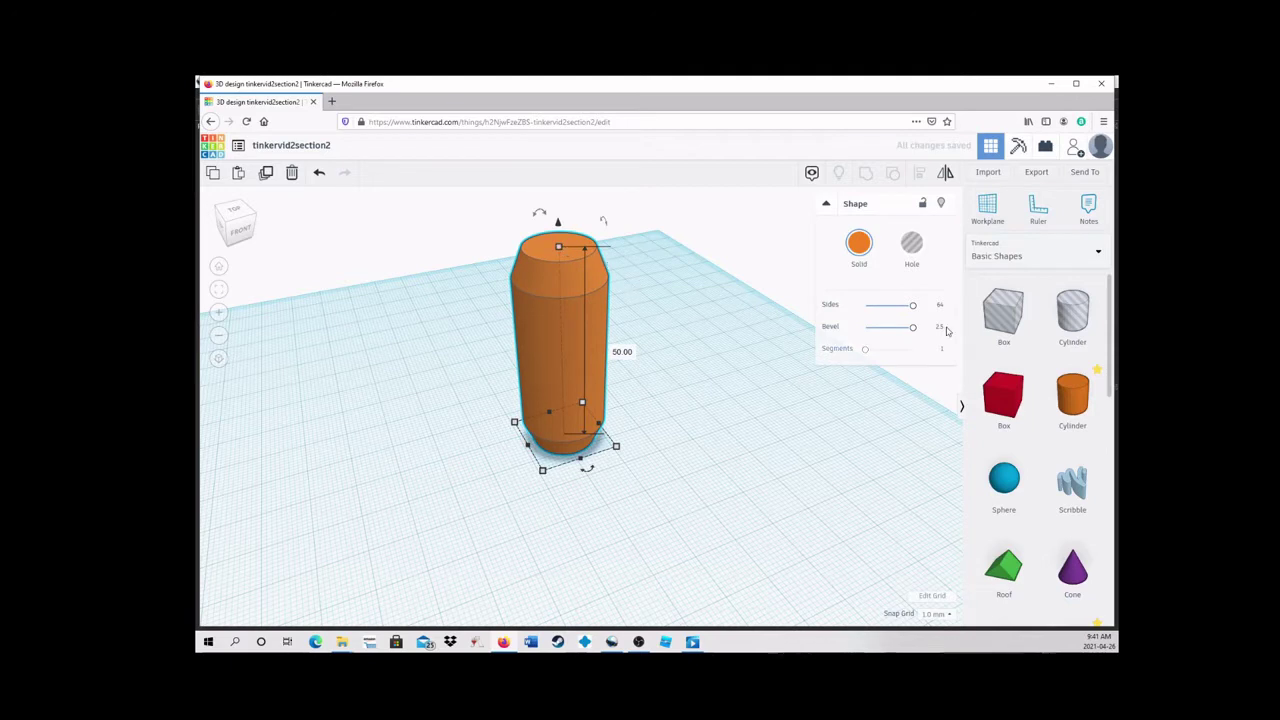
pyautogui.click(1008, 307)
pyautogui.moveTo(1007, 307); pyautogui.dragTo(768, 398)
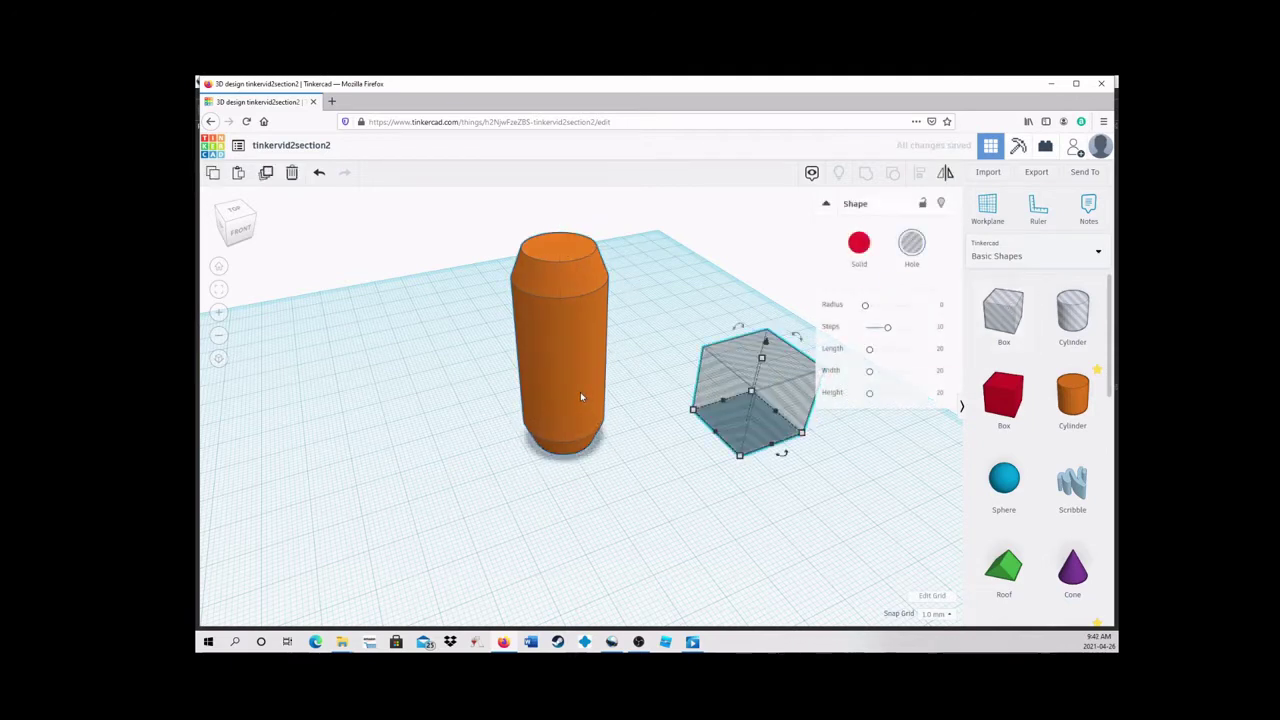
# Align the box hole and the beveled cylinder on their centers in both horizontal directions
pyautogui.keyDown('shift'); pyautogui.click(580, 392); pyautogui.keyUp('shift')
pyautogui.click(914, 174)
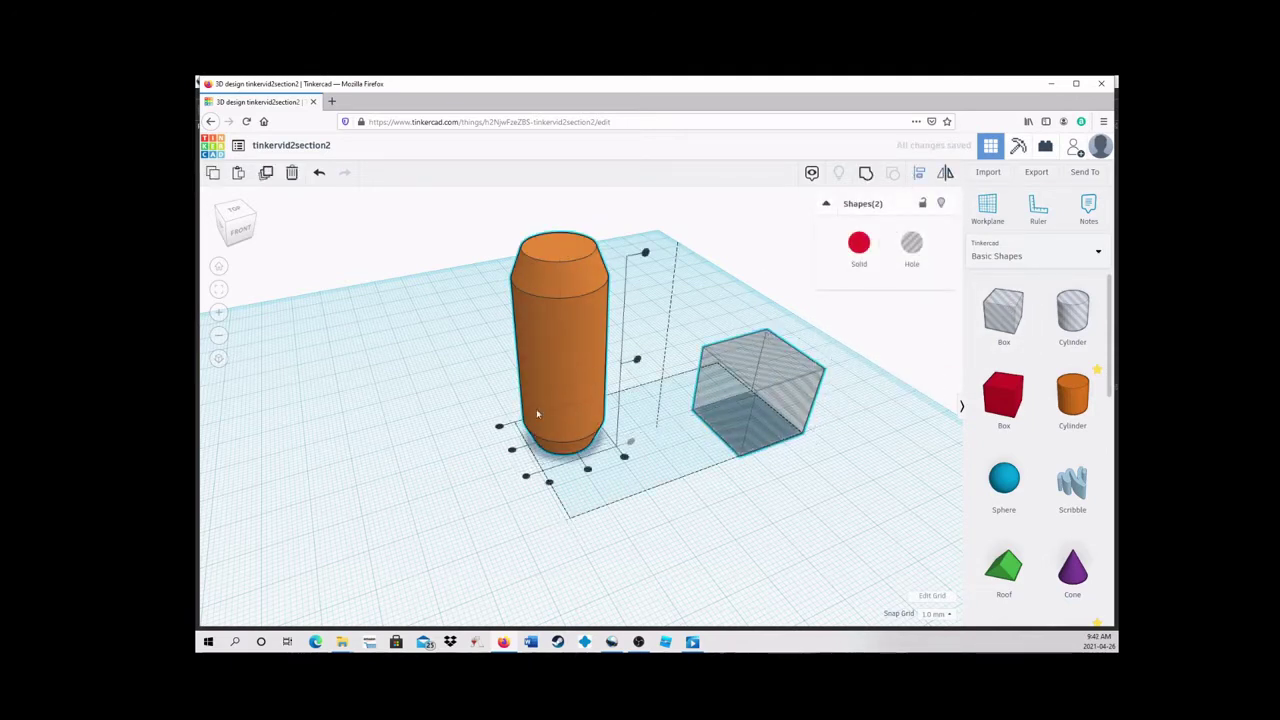
pyautogui.click(511, 449)
pyautogui.click(588, 471)
pyautogui.click(646, 400)
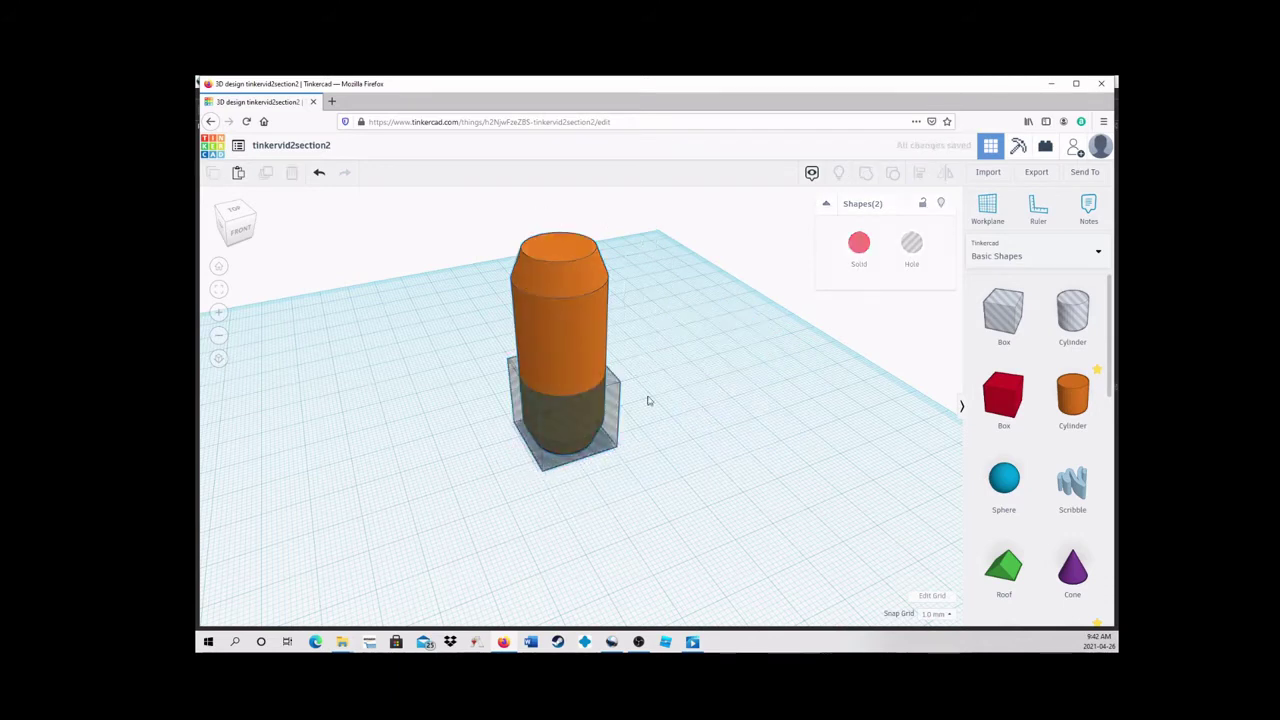
# Raise the box hole's height to 40 mm and group it with the cylinder to cut away the cylinder's lower part
pyautogui.click(565, 370)
pyautogui.moveTo(568, 369); pyautogui.dragTo(553, 288)
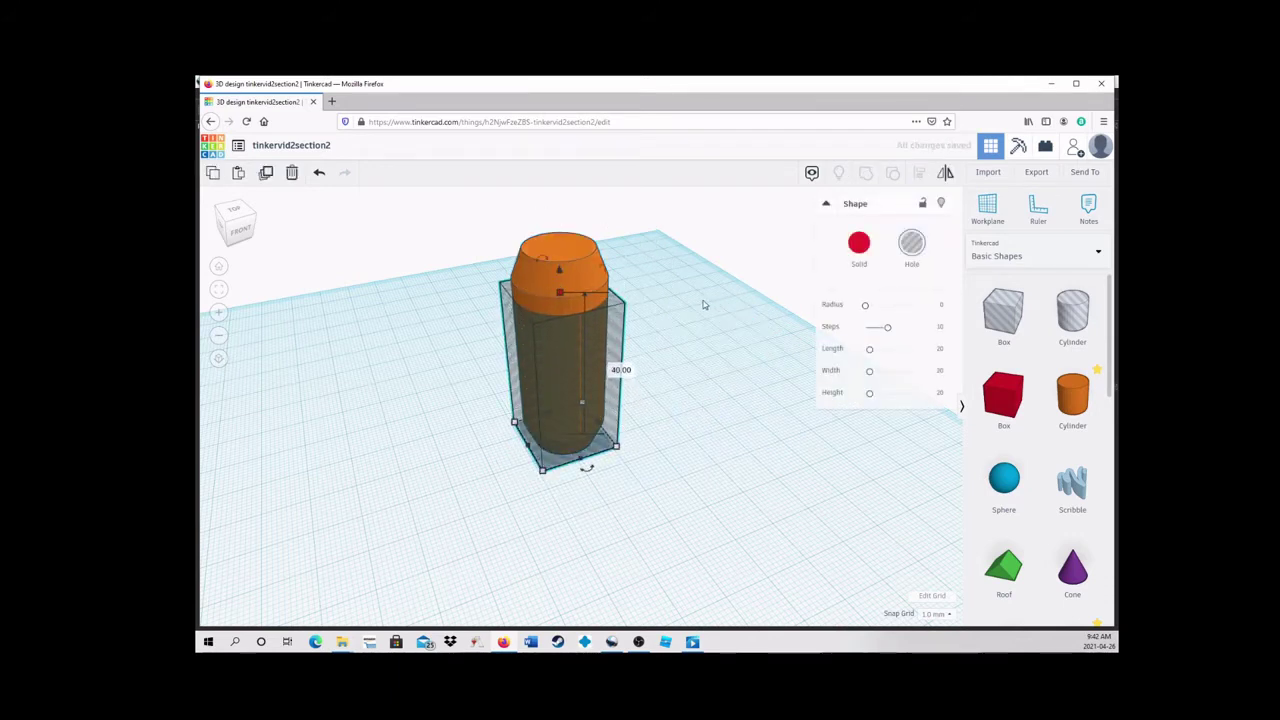
pyautogui.keyDown('shift'); pyautogui.click(567, 274); pyautogui.keyUp('shift')
pyautogui.click(866, 173)
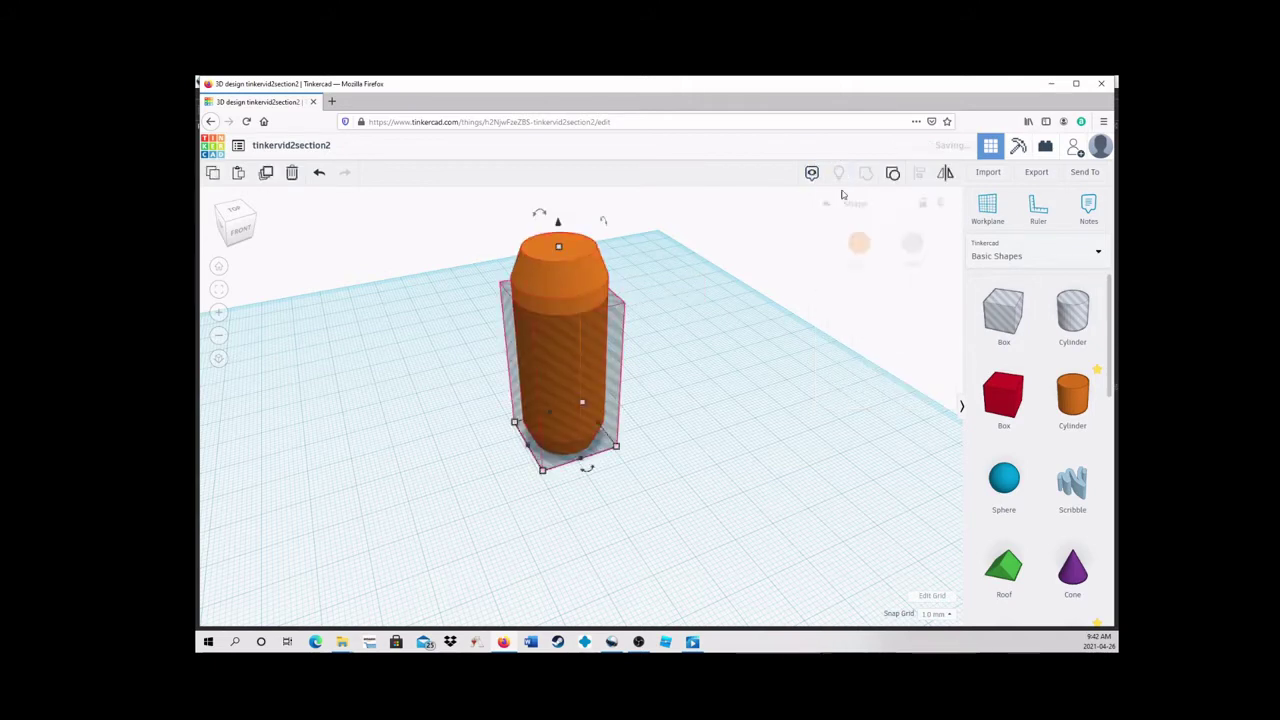
pyautogui.click(752, 285)
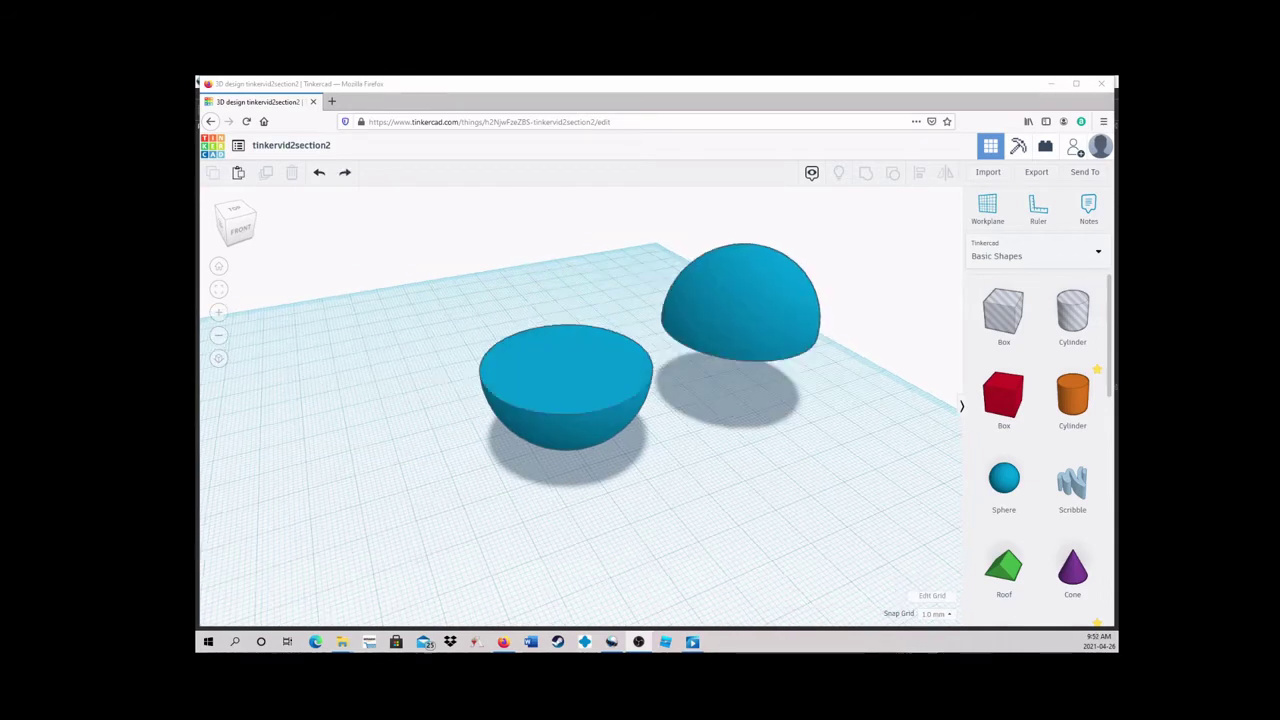
# Raise the upper blue half sphere higher above the workplane
pyautogui.click(745, 300)
pyautogui.moveTo(762, 246); pyautogui.dragTo(762, 188)
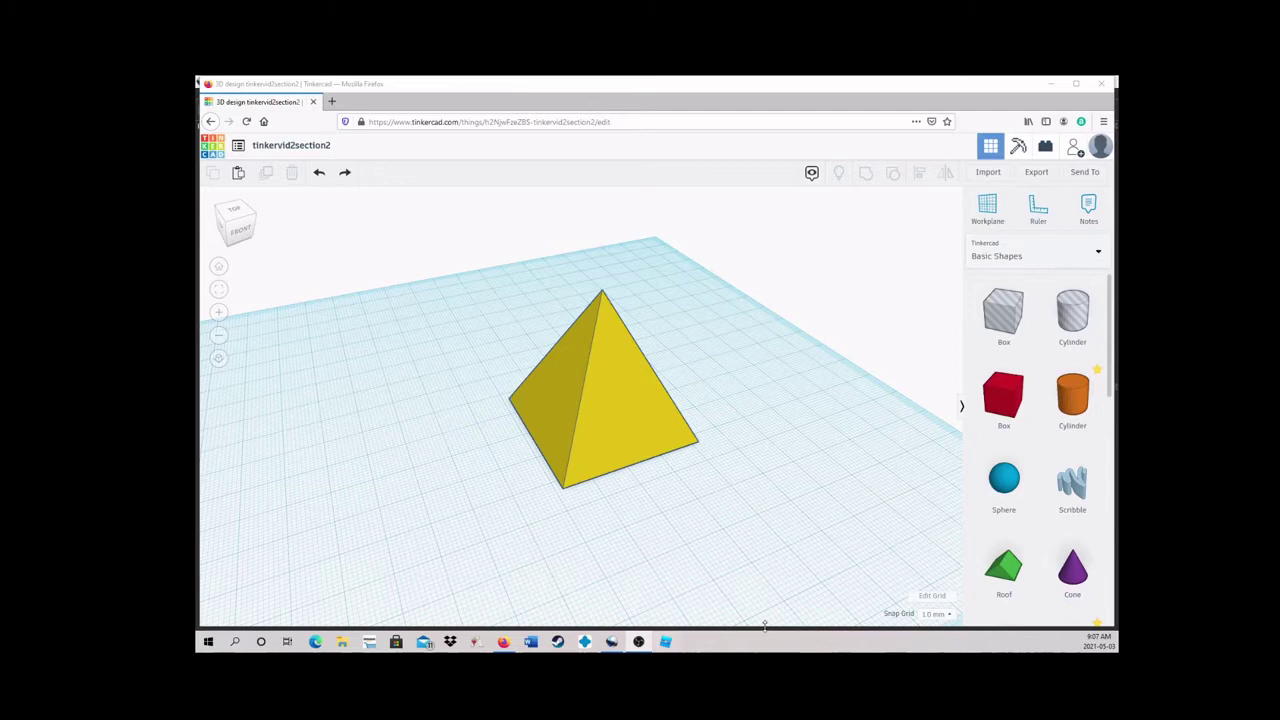
# Place a box hole beside the yellow pyramid, enlarge it to cover the pyramid, and lift it above the pyramid's base
pyautogui.moveTo(1003, 312); pyautogui.dragTo(750, 338)
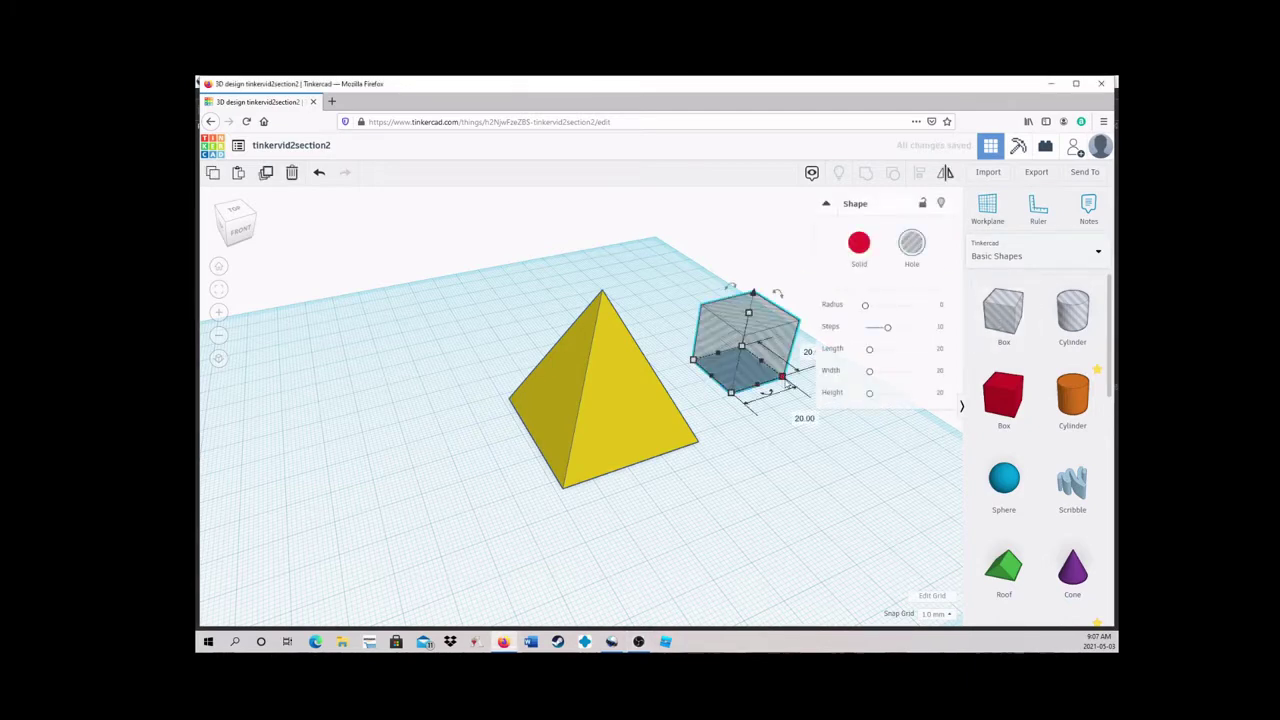
pyautogui.keyDown('shift'); pyautogui.moveTo(784, 378); pyautogui.dragTo(570, 420); pyautogui.keyUp('shift')
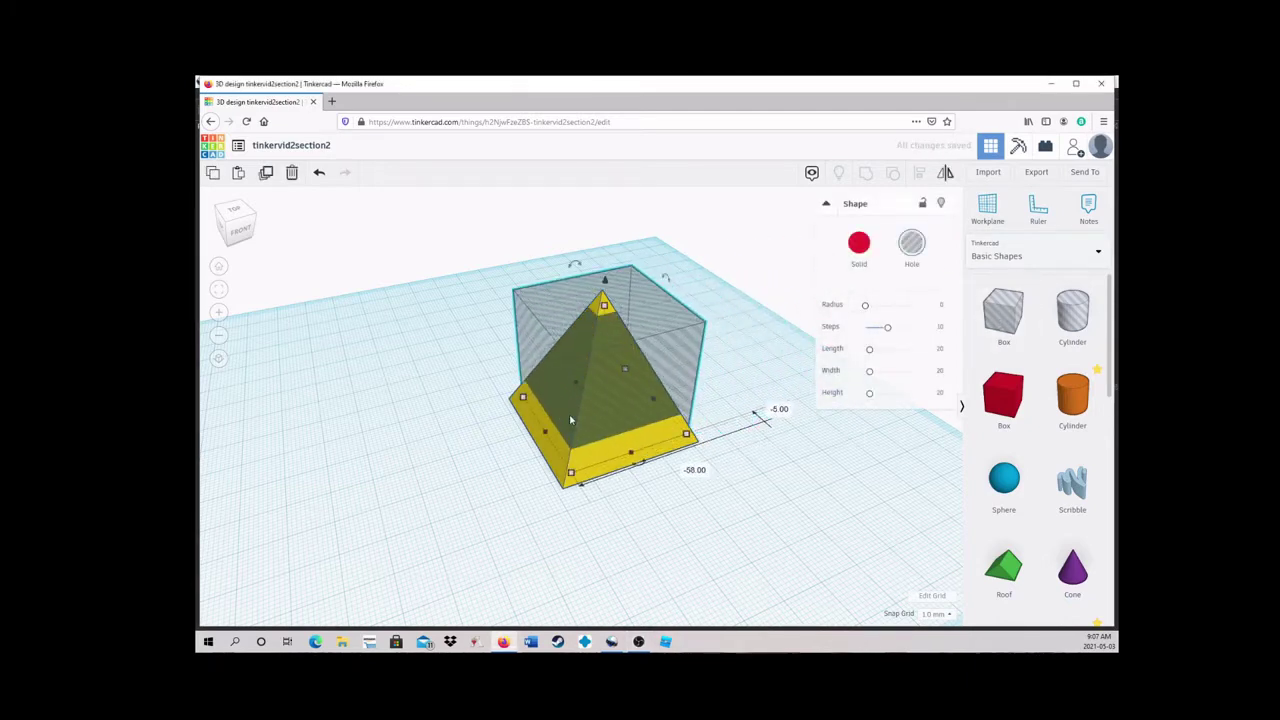
pyautogui.hotkey('ctrl', 'shift', 'Up')
pyautogui.hotkey('ctrl', 'shift', 'Up')
pyautogui.moveTo(703, 472); pyautogui.dragTo(626, 400)
# Group the raised box hole with the yellow pyramid to cut off the pyramid's top
pyautogui.keyDown('shift'); pyautogui.click(662, 383); pyautogui.keyUp('shift')
pyautogui.click(865, 172)
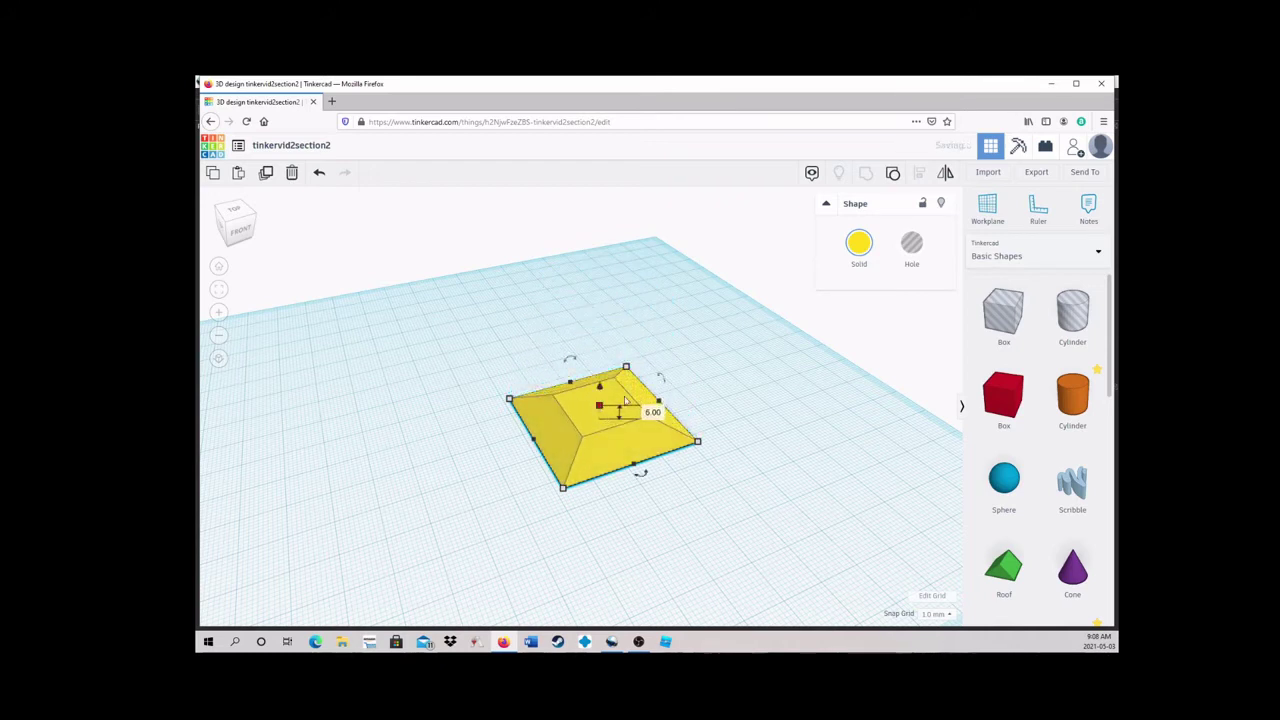
pyautogui.click(714, 363)
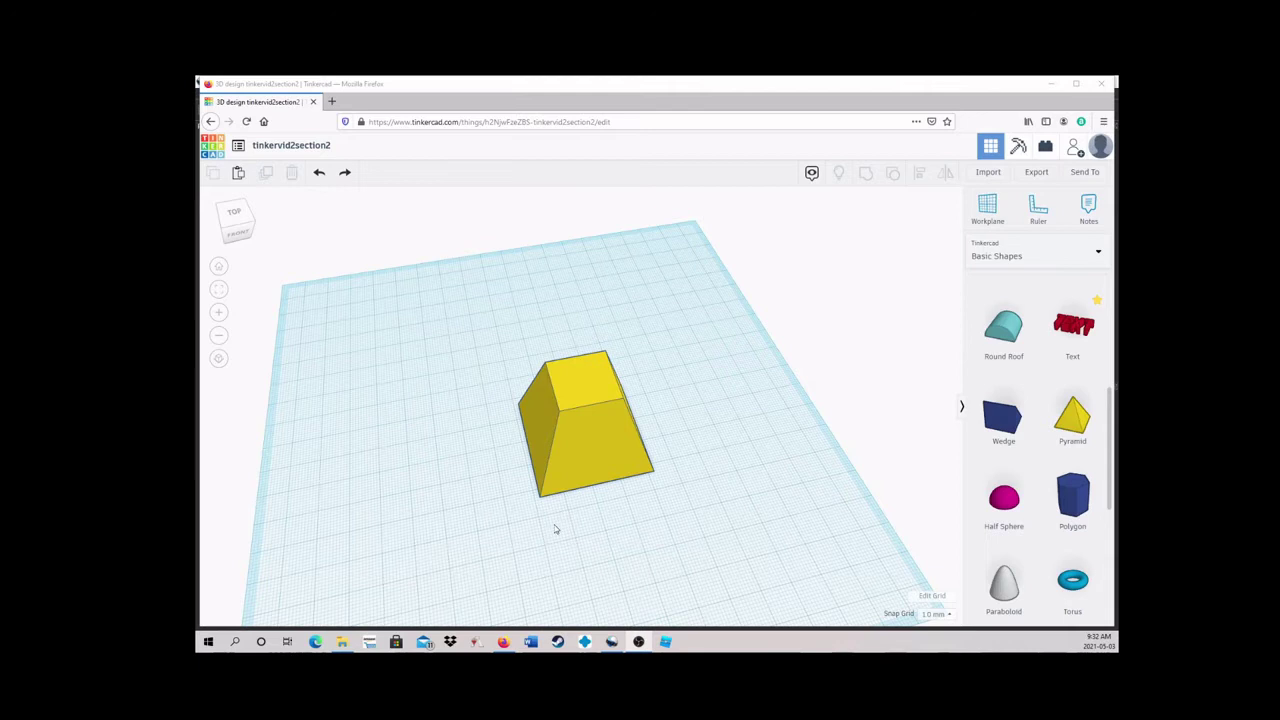
# Stretch the base of the flat-topped yellow pyramid to about 87 mm by 33 mm
pyautogui.click(588, 485)
pyautogui.moveTo(653, 470); pyautogui.dragTo(785, 428)
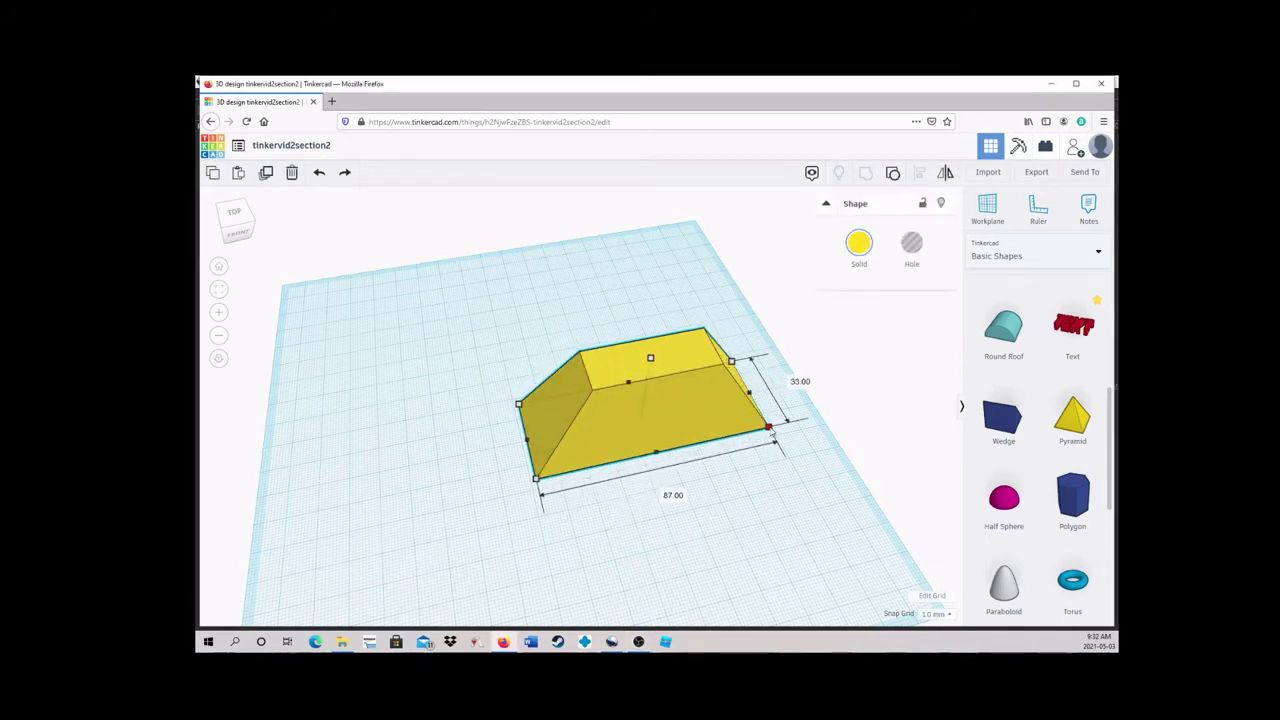
pyautogui.click(803, 490)
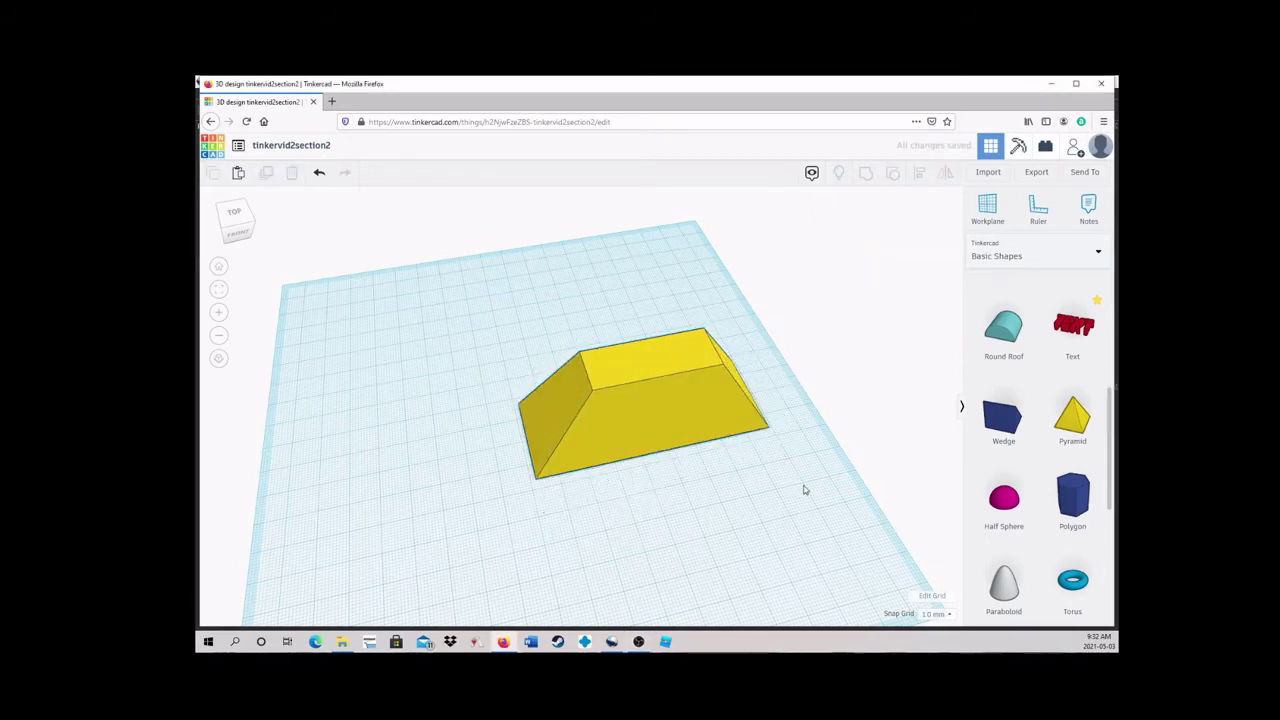
# Open the horizontal rotation angle of the stretched yellow shape for editing
pyautogui.click(714, 434)
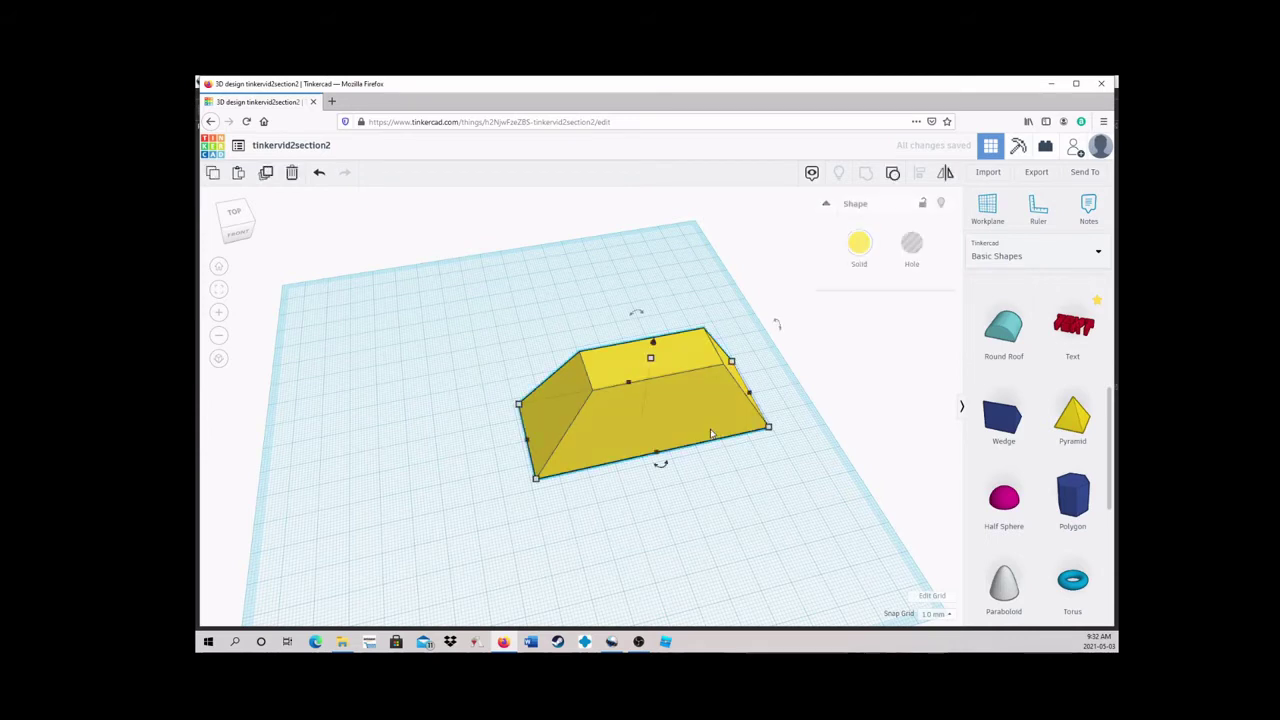
pyautogui.click(664, 466)
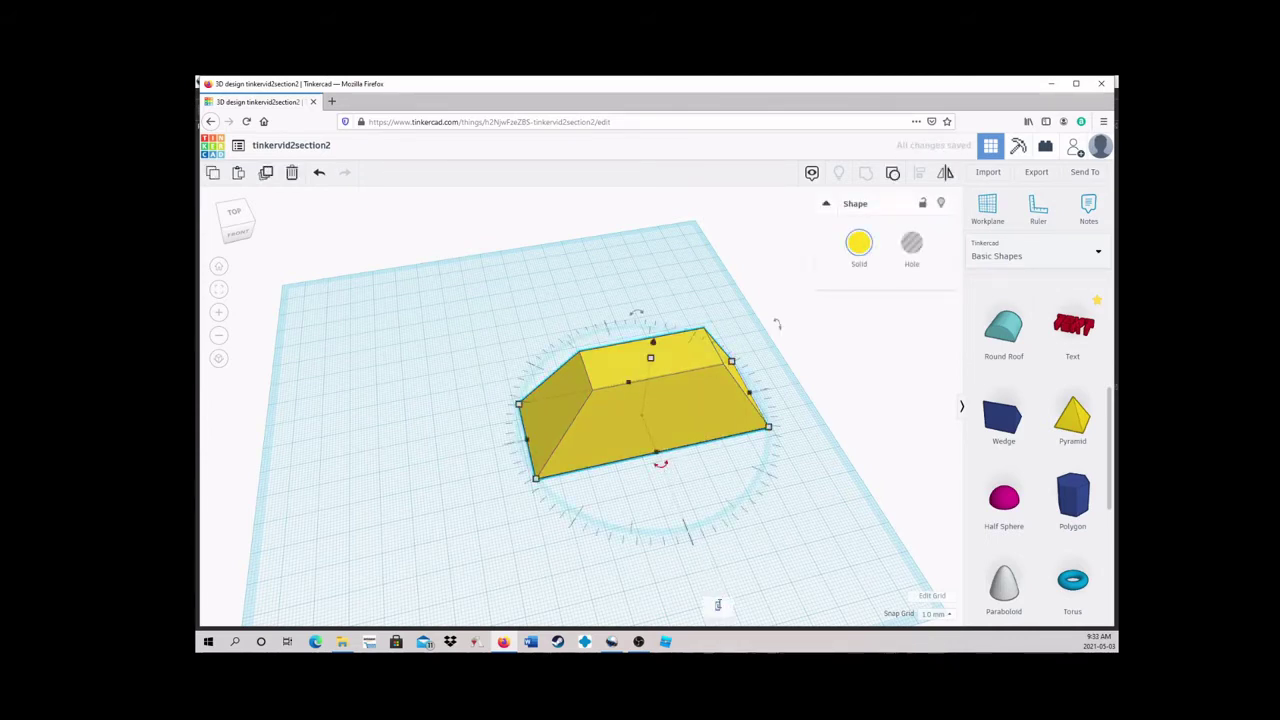
pyautogui.moveTo(718, 604); pyautogui.dragTo(719, 604)
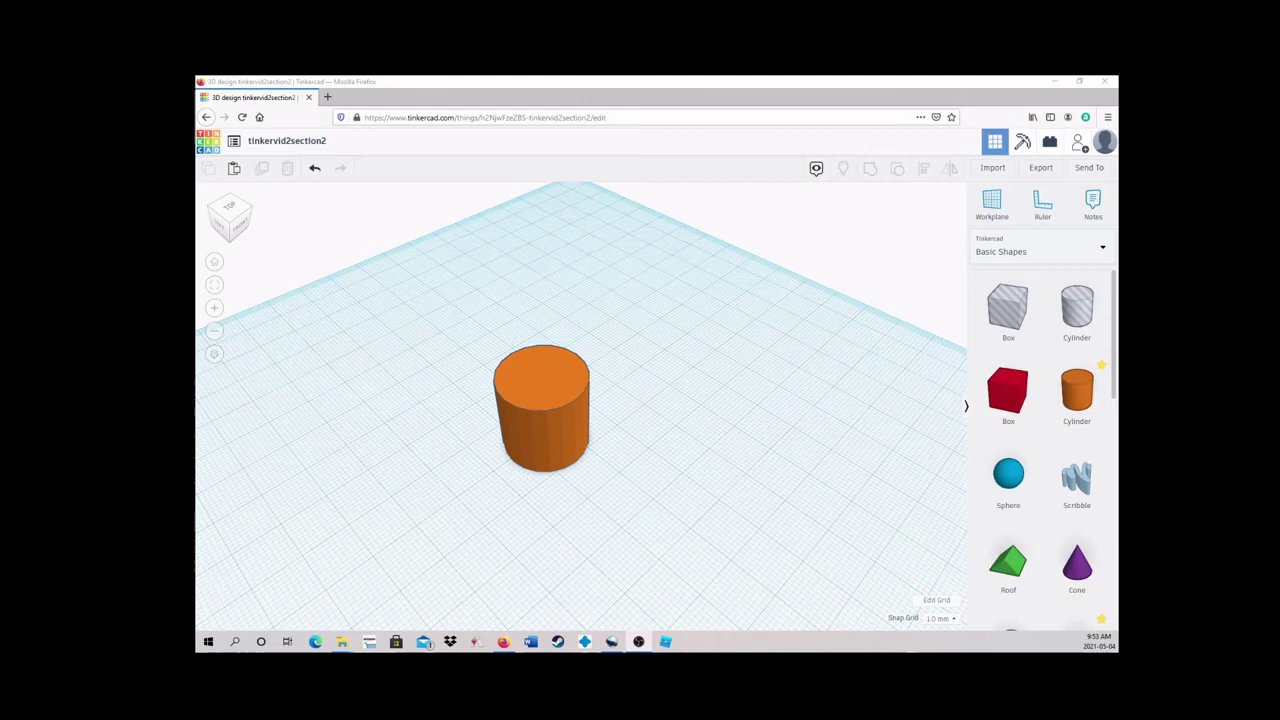
# Smooth the orange cylinder by increasing its number of sides to 64
pyautogui.scroll(5, 561, 556)
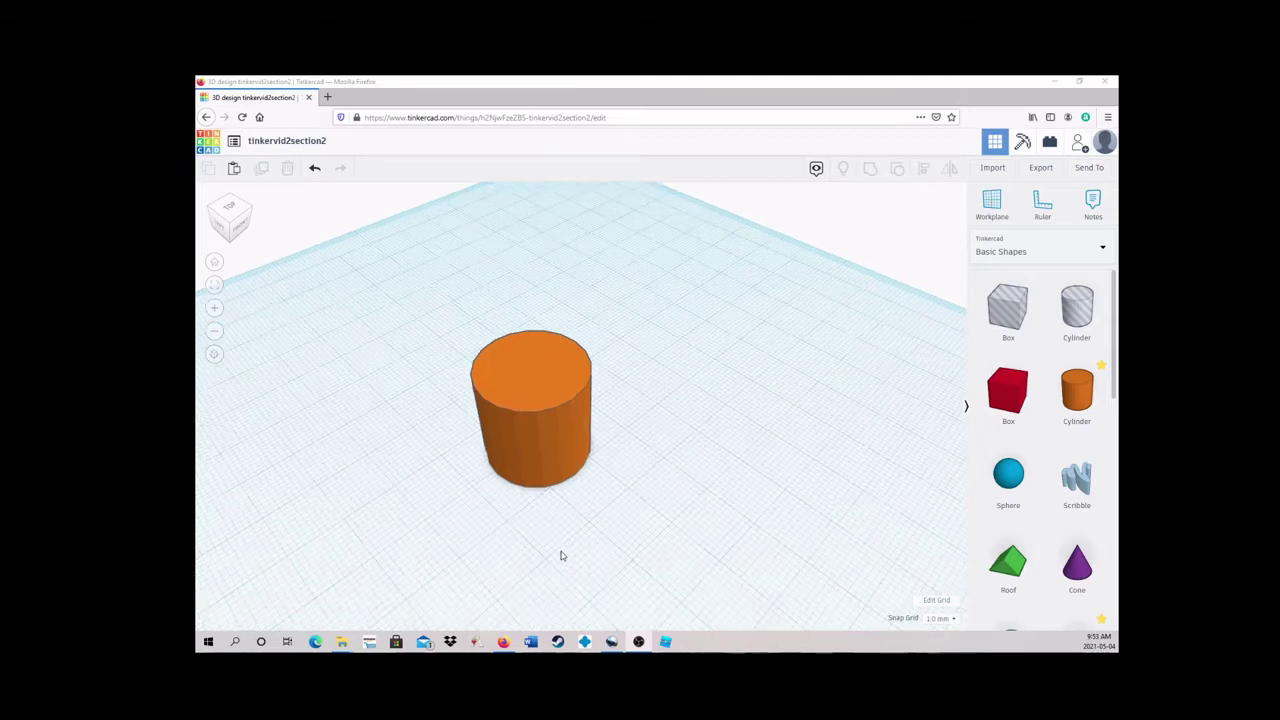
pyautogui.click(544, 466)
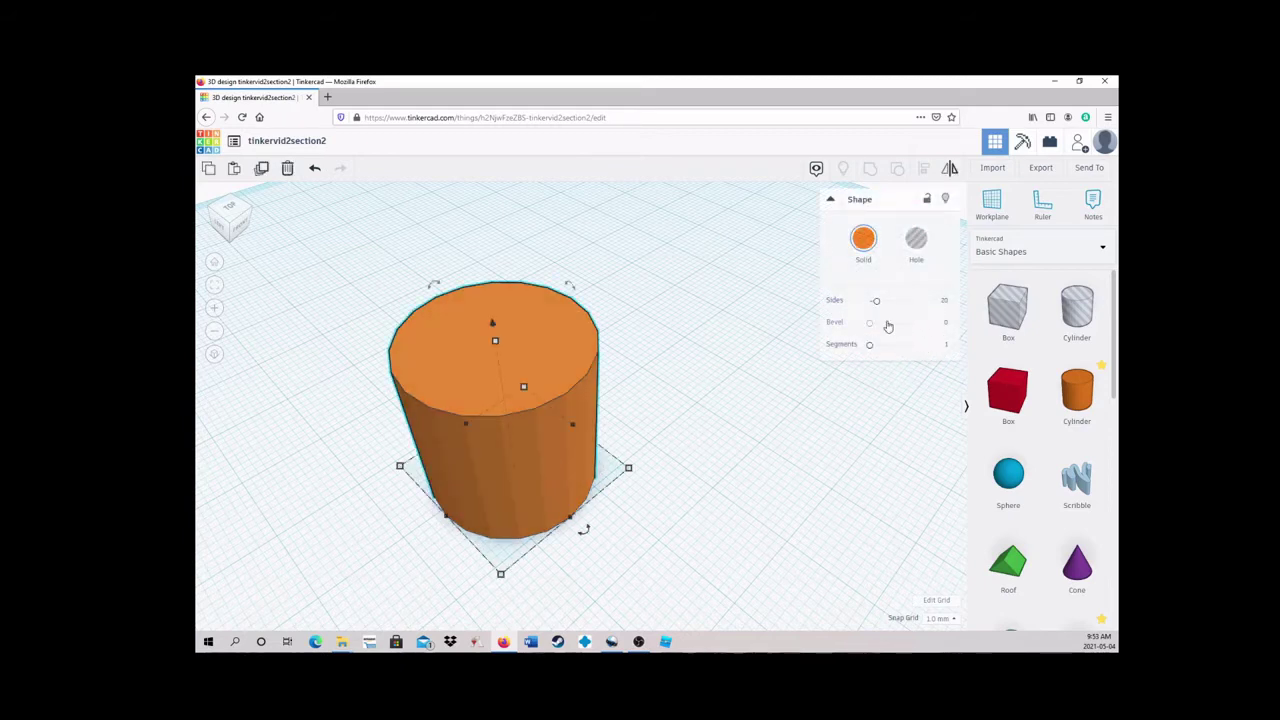
pyautogui.moveTo(875, 301); pyautogui.dragTo(916, 300)
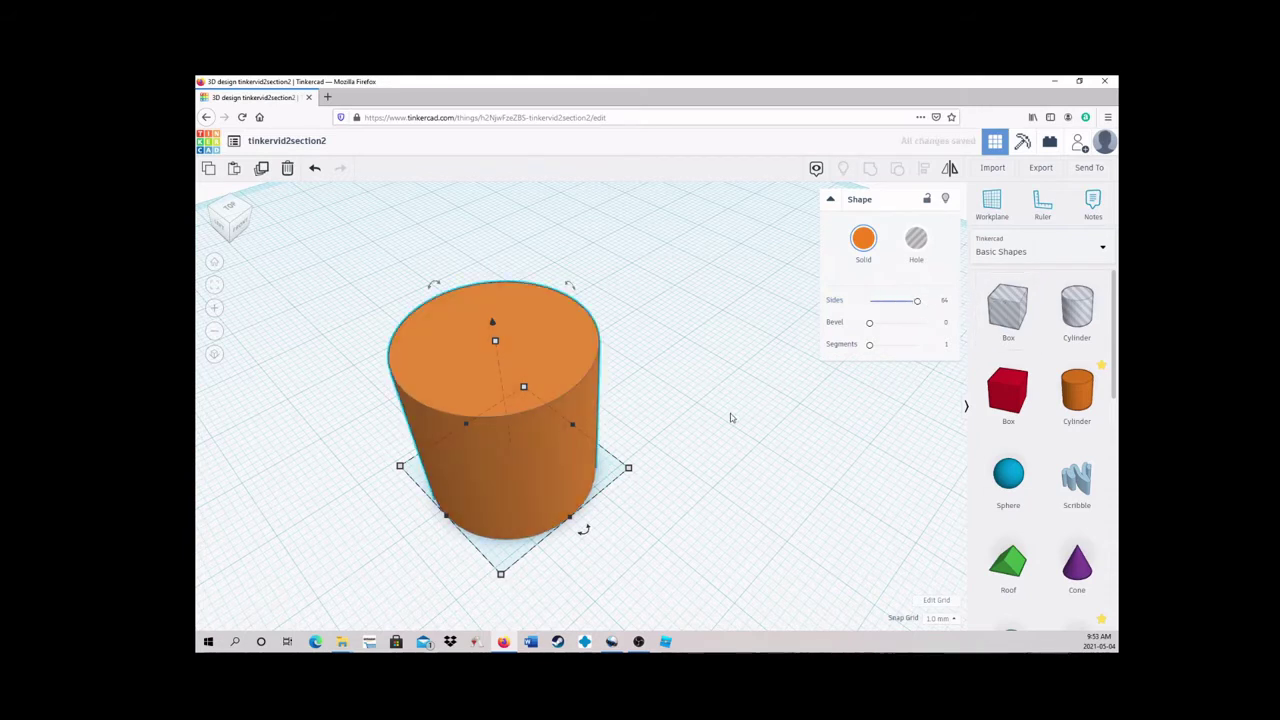
pyautogui.click(660, 420)
# Duplicate the 64-sided cylinder in place and rotate the copy 5° about its vertical axis
pyautogui.click(550, 431)
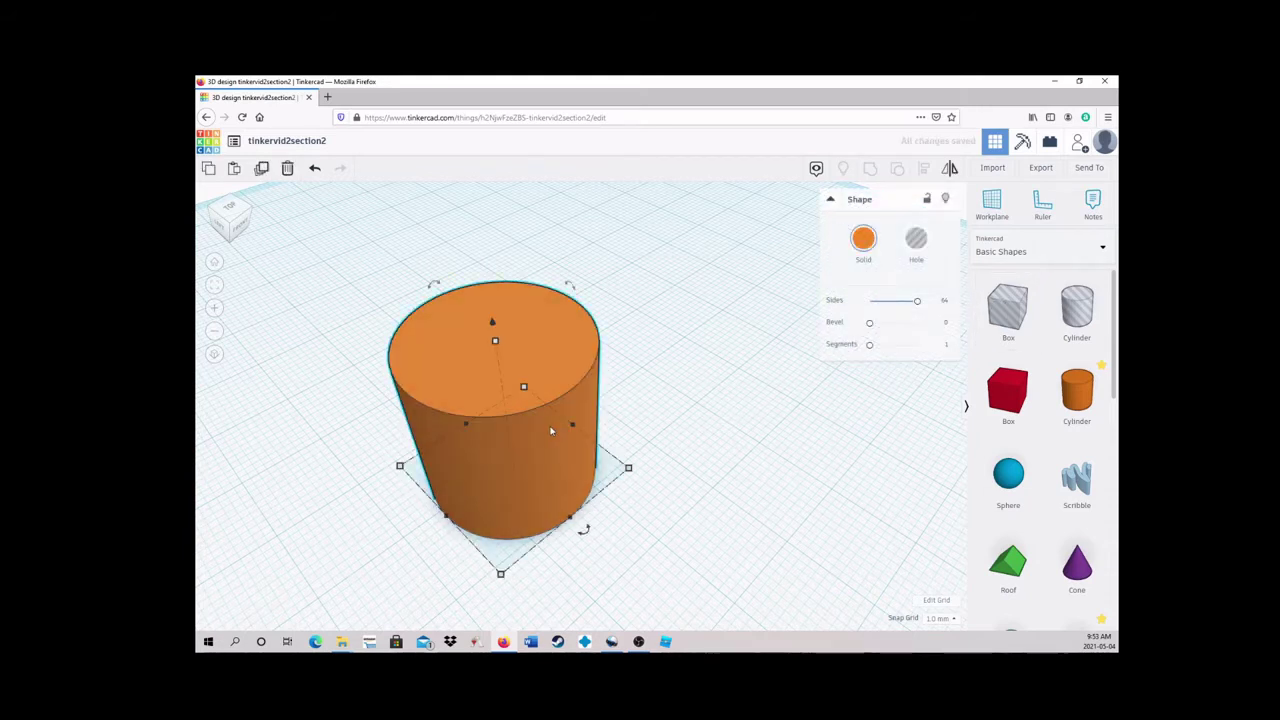
pyautogui.click(551, 431)
pyautogui.moveTo(586, 529)
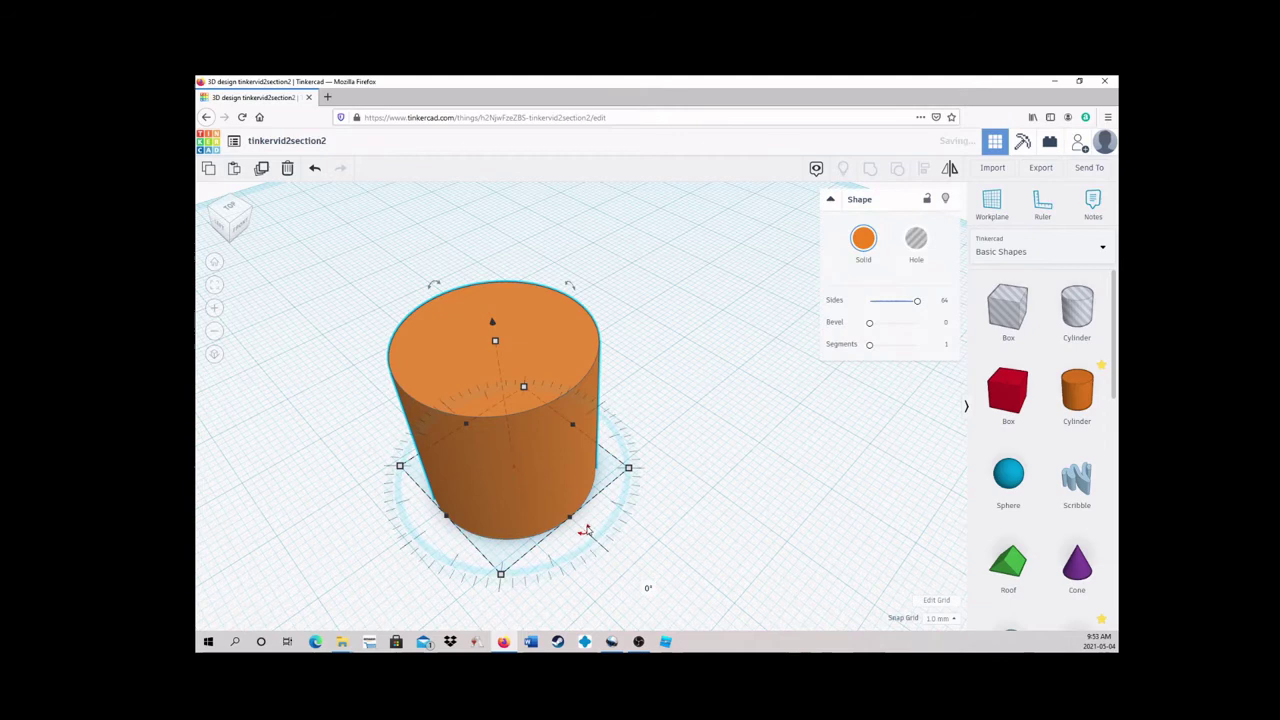
pyautogui.click(651, 590)
pyautogui.write('5')
pyautogui.press('Return')
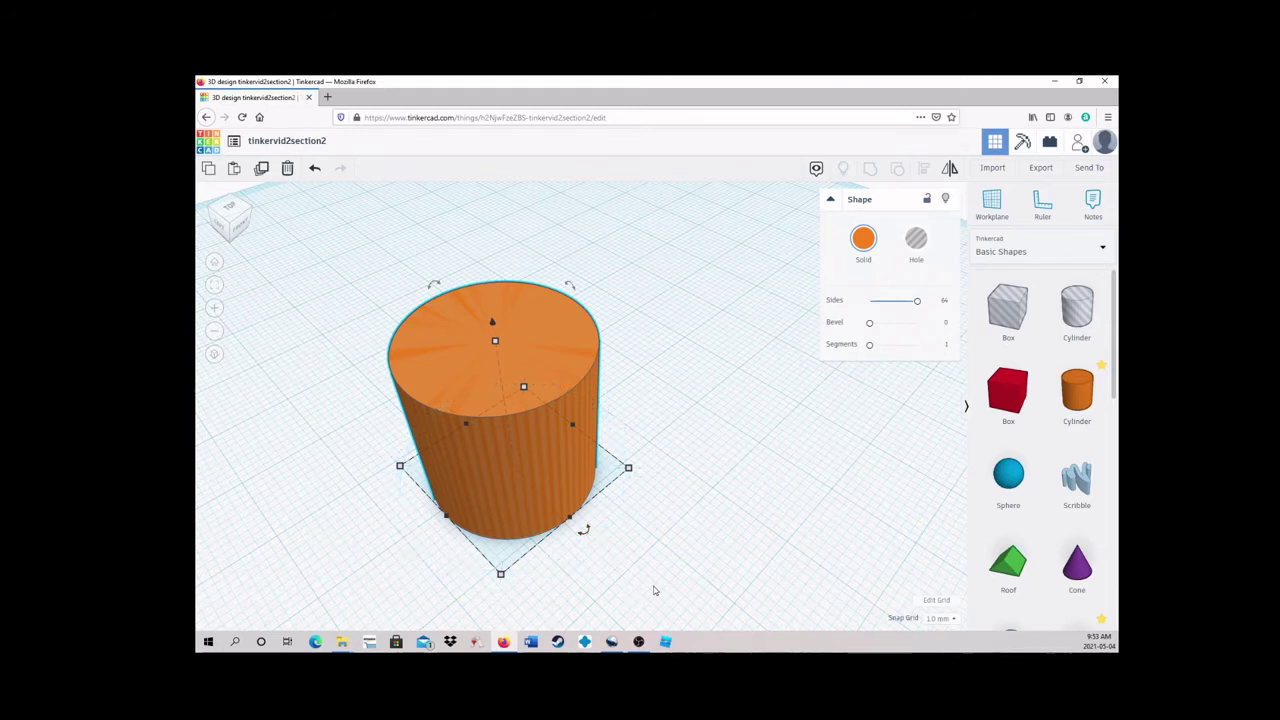
pyautogui.click(654, 591)
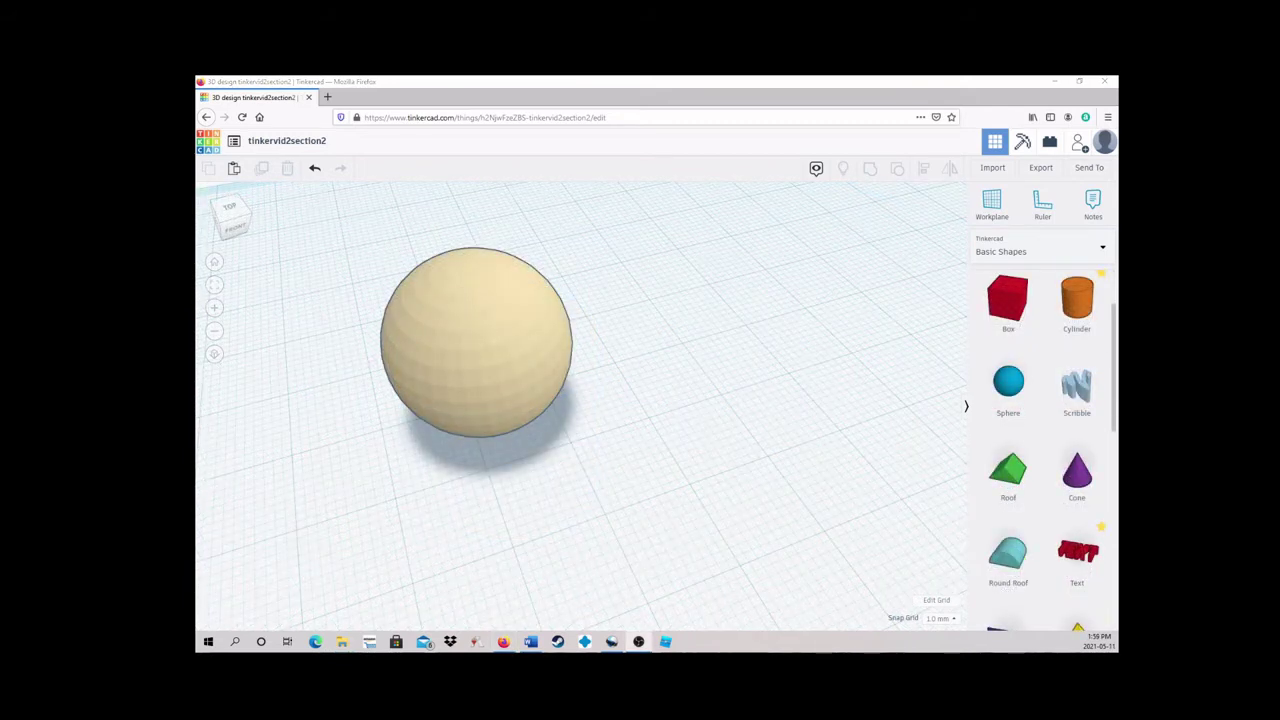
# Set the cream sphere's steps to 24 and rotate an overlapping copy slightly about its vertical axis
pyautogui.click(452, 390)
pyautogui.moveTo(910, 302); pyautogui.dragTo(920, 301)
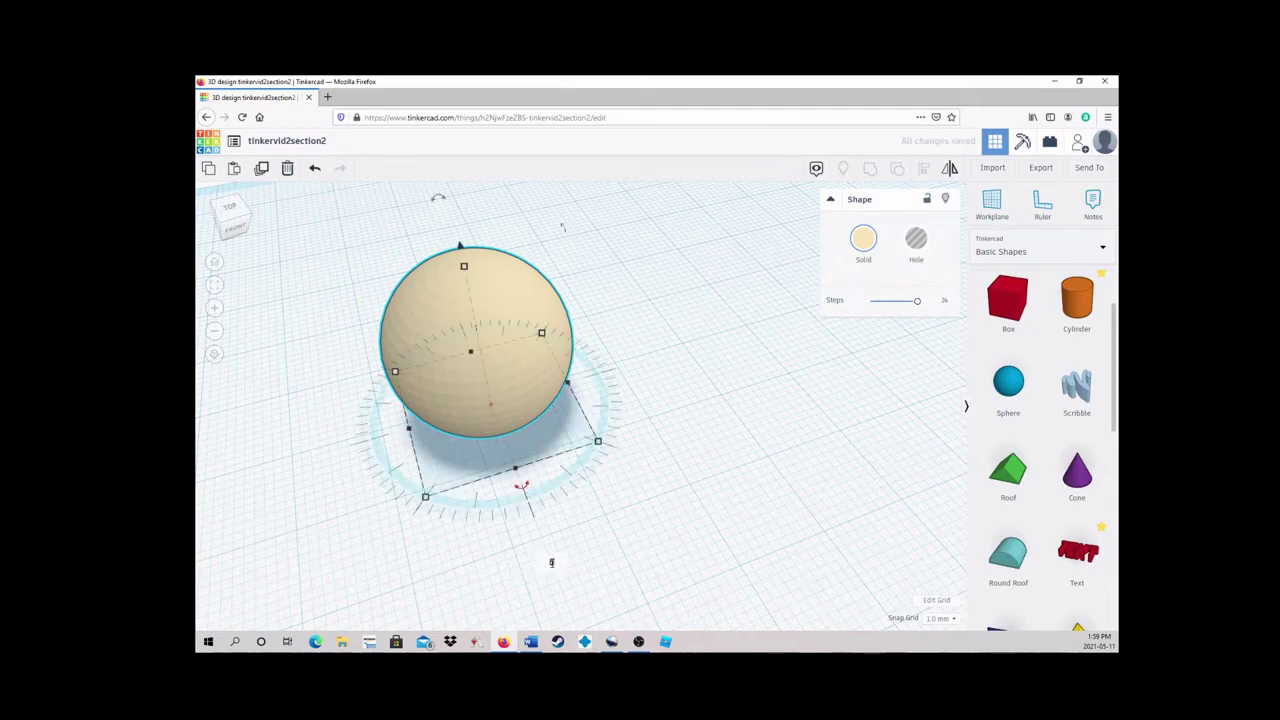
pyautogui.scroll(5, 610, 512)
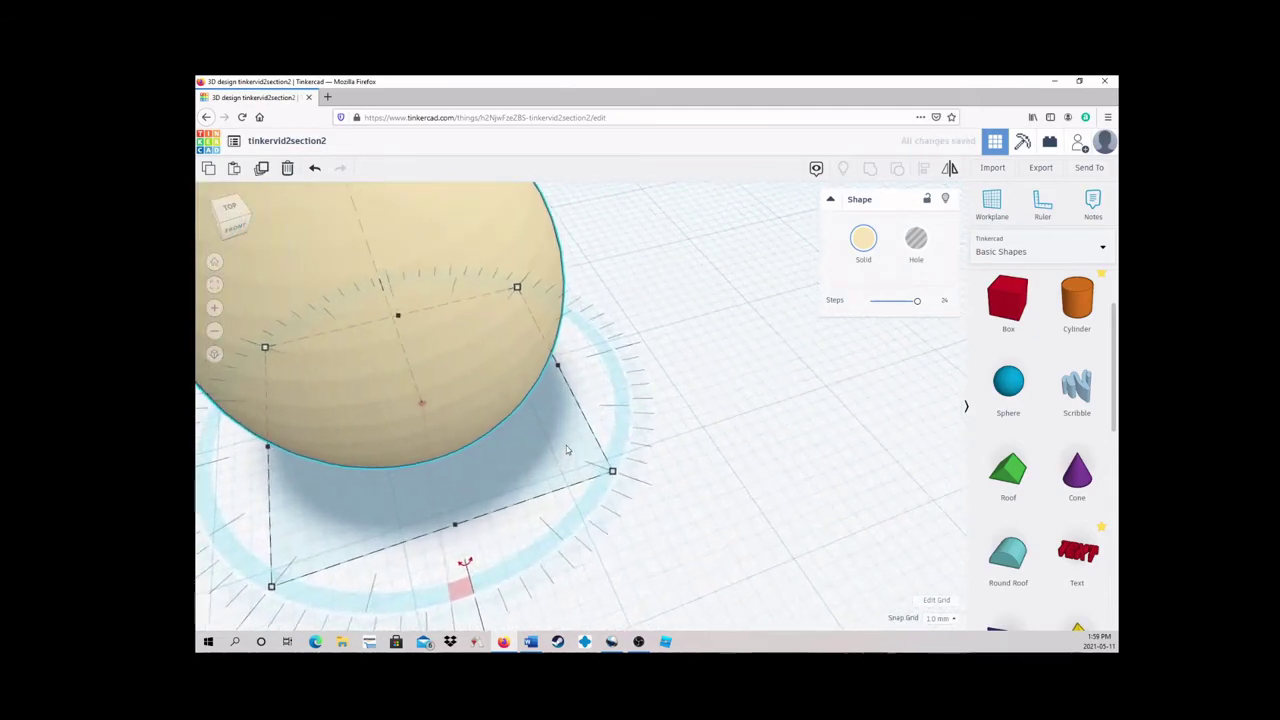
pyautogui.scroll(-5, 480, 445)
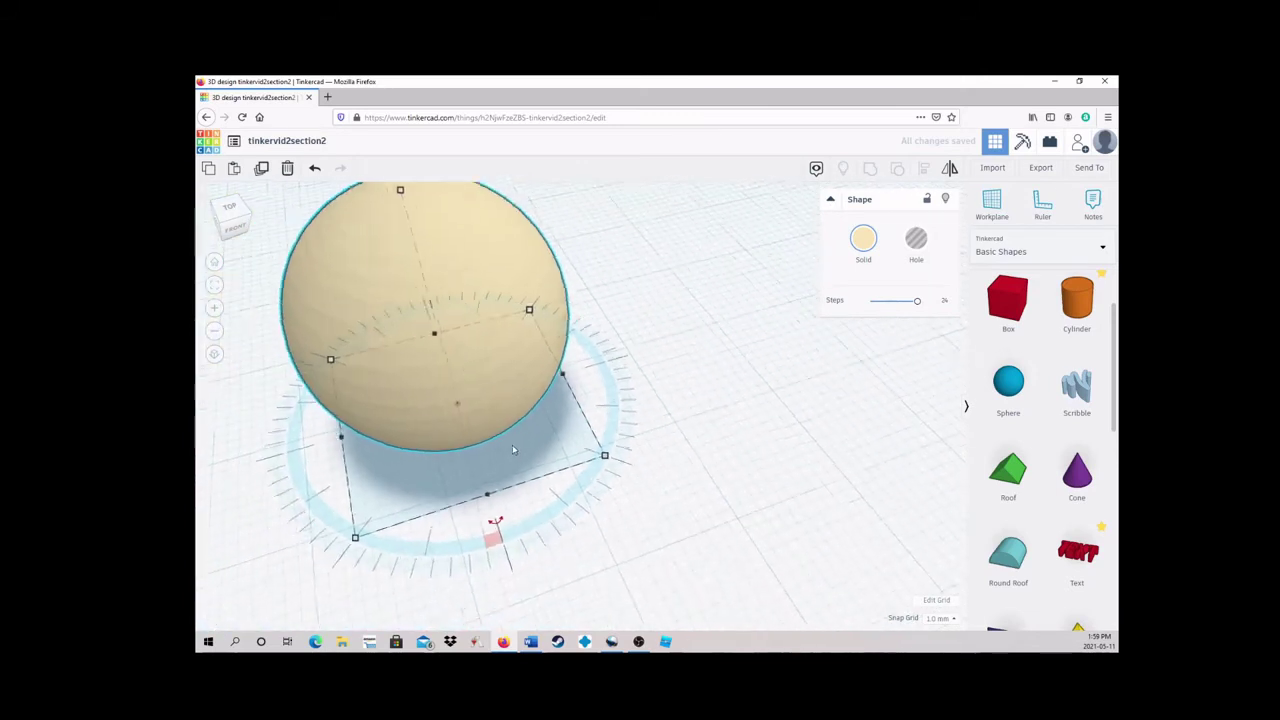
pyautogui.scroll(-2, 655, 387)
# Group the overlapping cream sphere copies and paste two copies of the group beside it in a row
pyautogui.click(652, 386)
pyautogui.moveTo(623, 430); pyautogui.dragTo(540, 363)
pyautogui.click(870, 168)
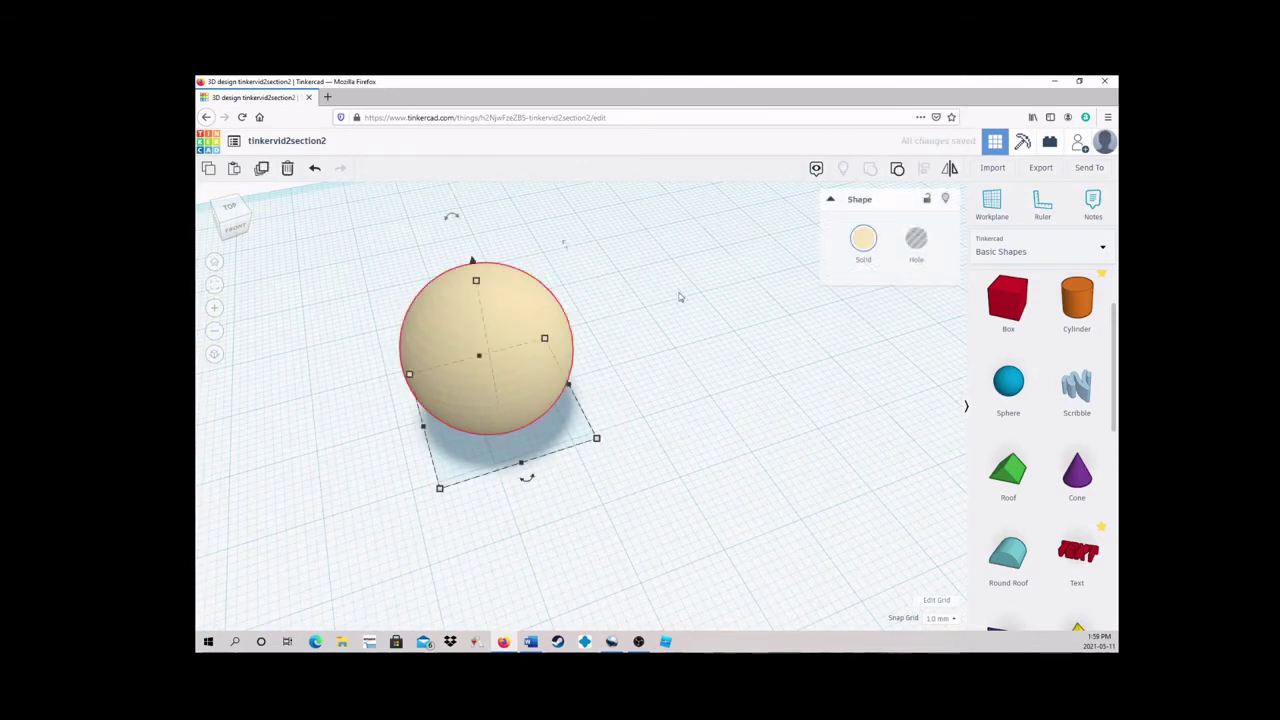
pyautogui.hotkey('ctrl', 'c')
pyautogui.hotkey('ctrl', 'v')
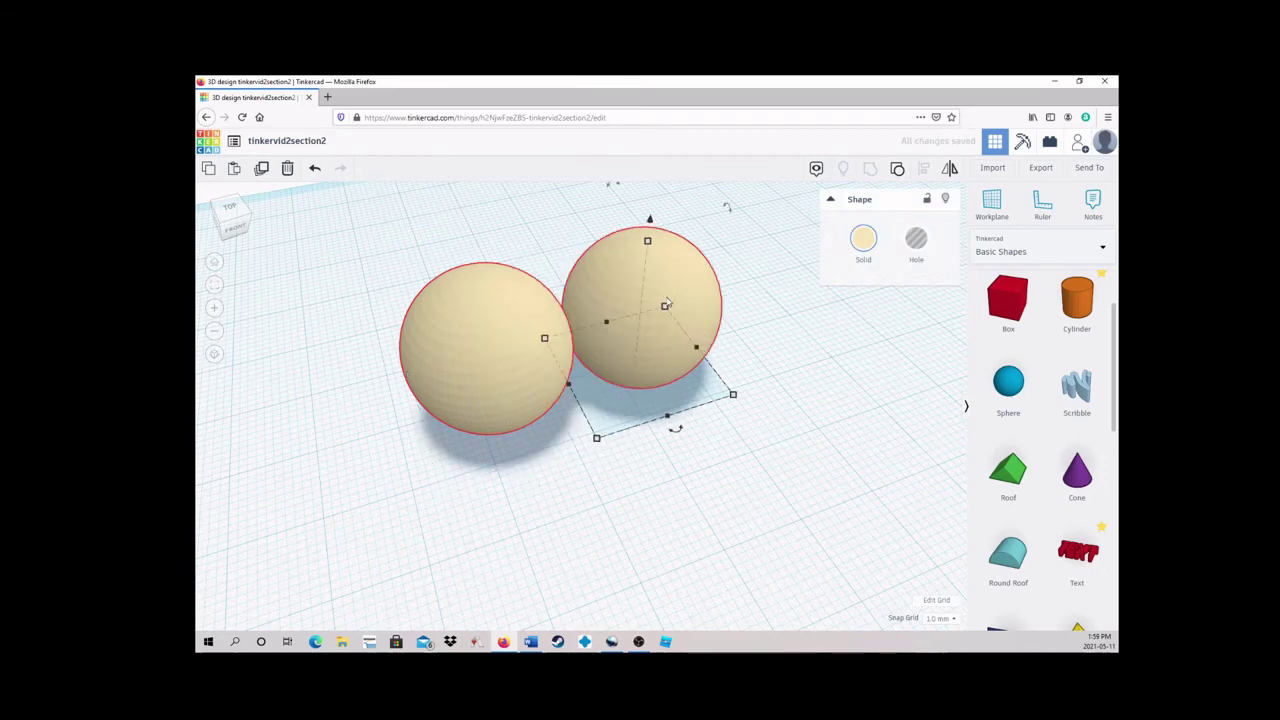
pyautogui.hotkey('ctrl', 'v')
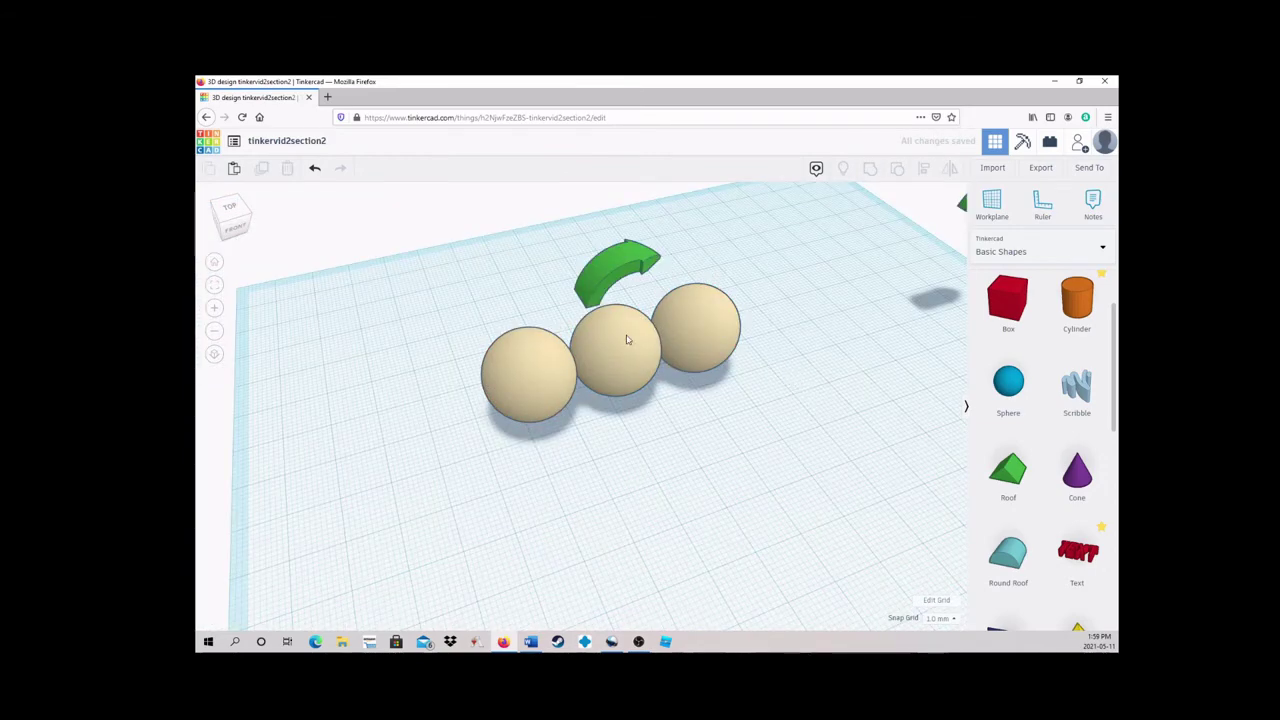
# Rotate the middle sphere 90° about one horizontal axis and the far sphere about the other, following the green arrows
pyautogui.click(627, 340)
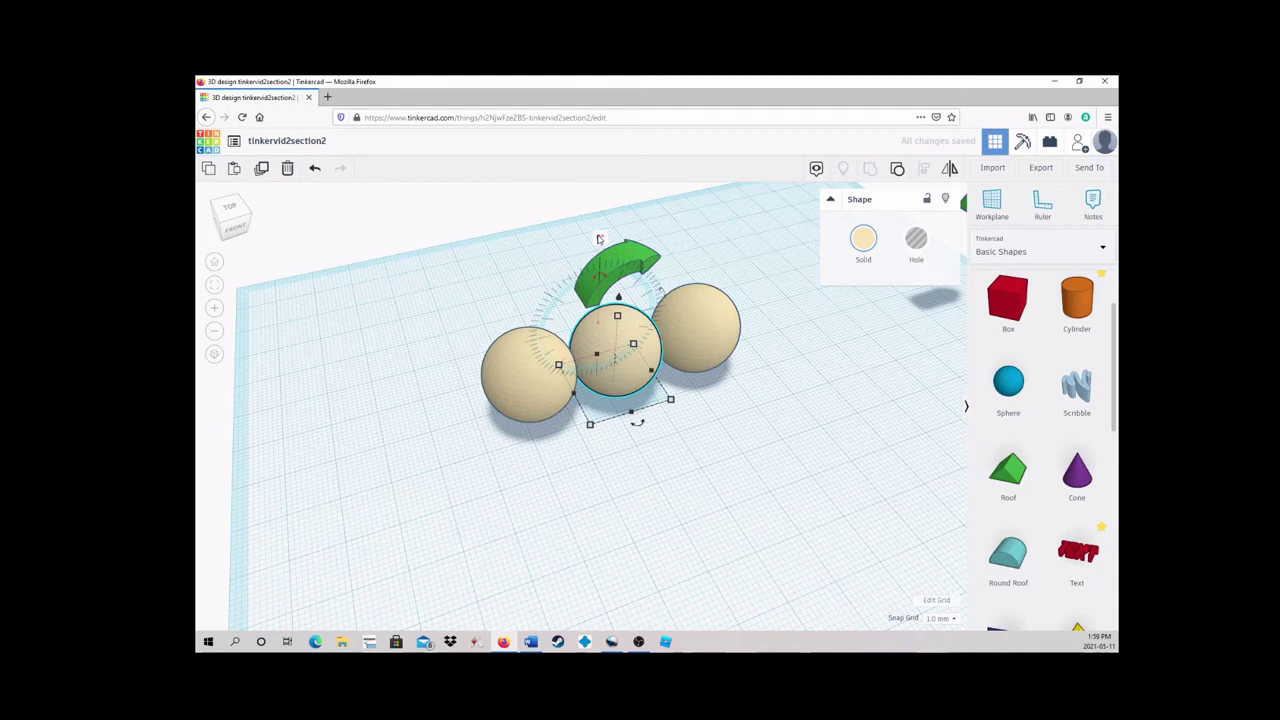
pyautogui.moveTo(600, 236); pyautogui.dragTo(503, 346)
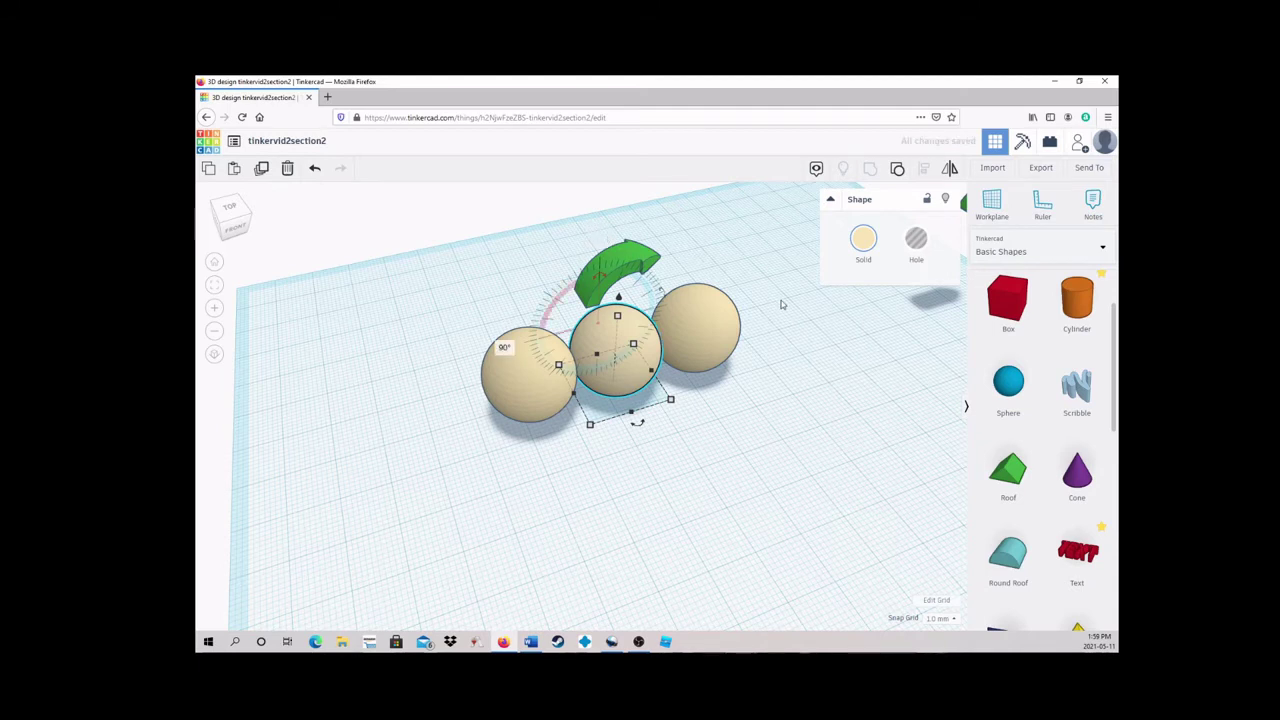
pyautogui.click(778, 326)
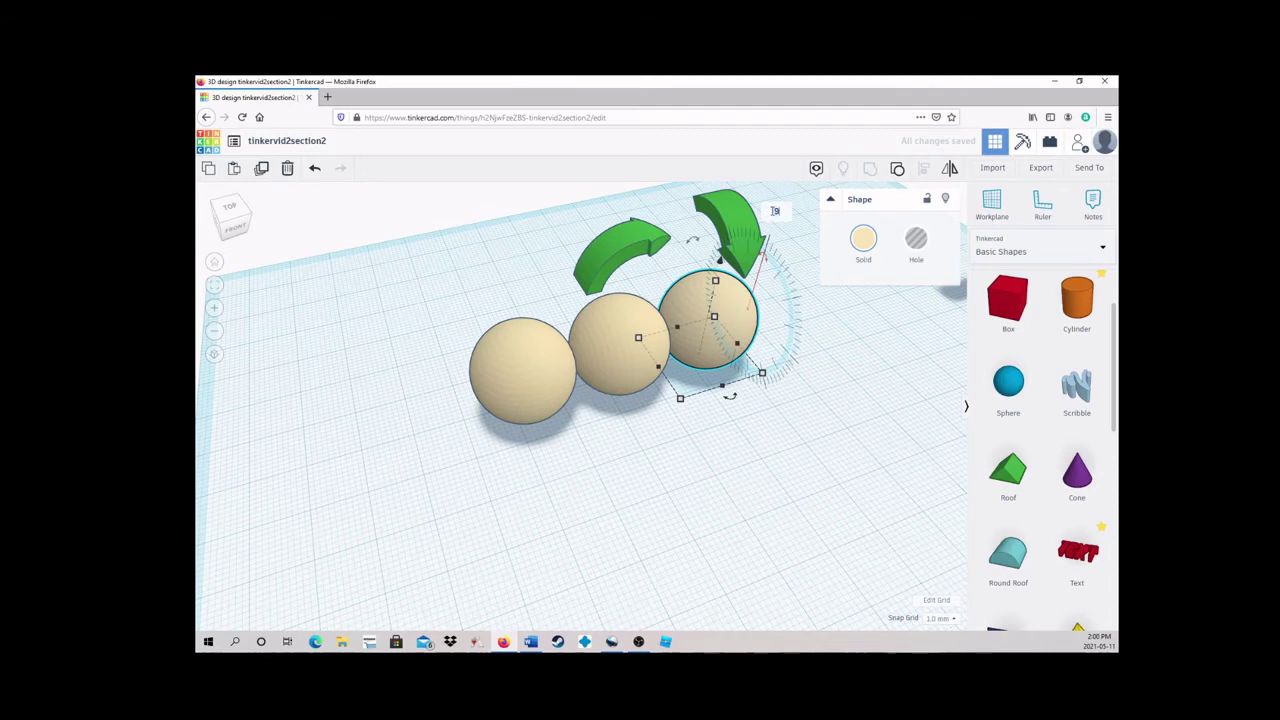
pyautogui.click(810, 420)
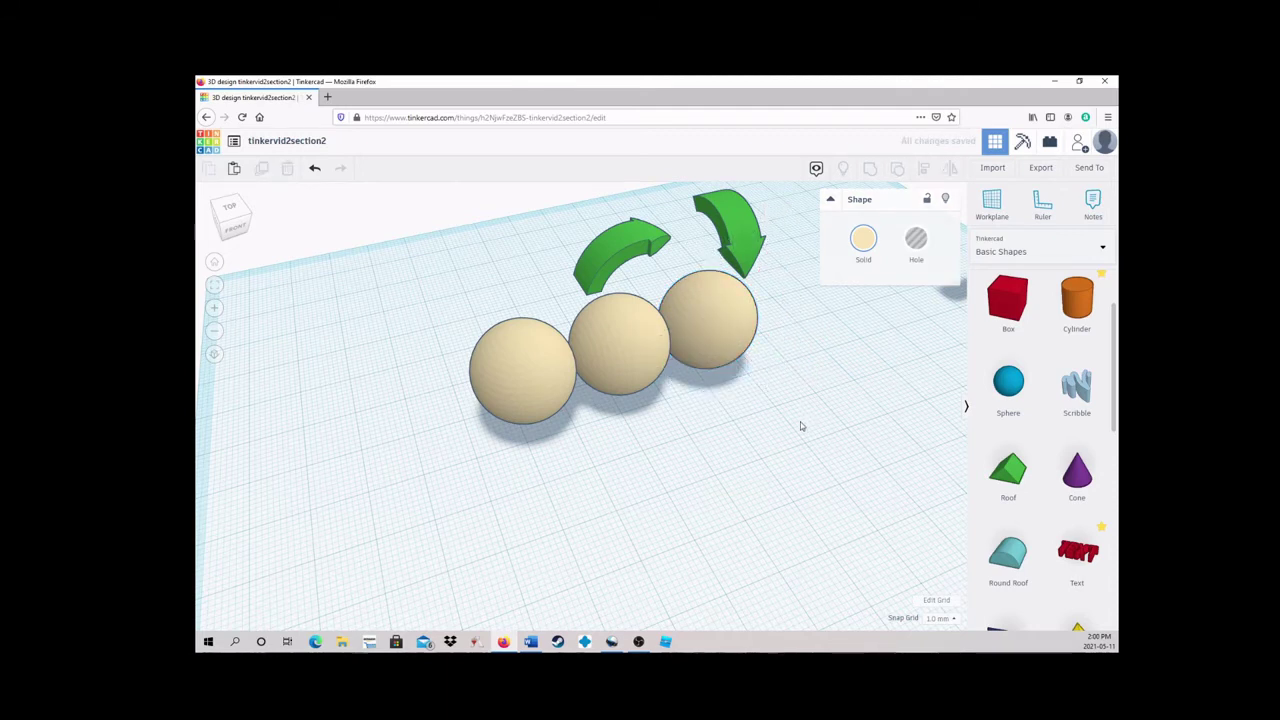
# Move the middle and far spheres onto the first one so that all three overlap
pyautogui.click(623, 362)
pyautogui.hotkey('ctrl', 'z')
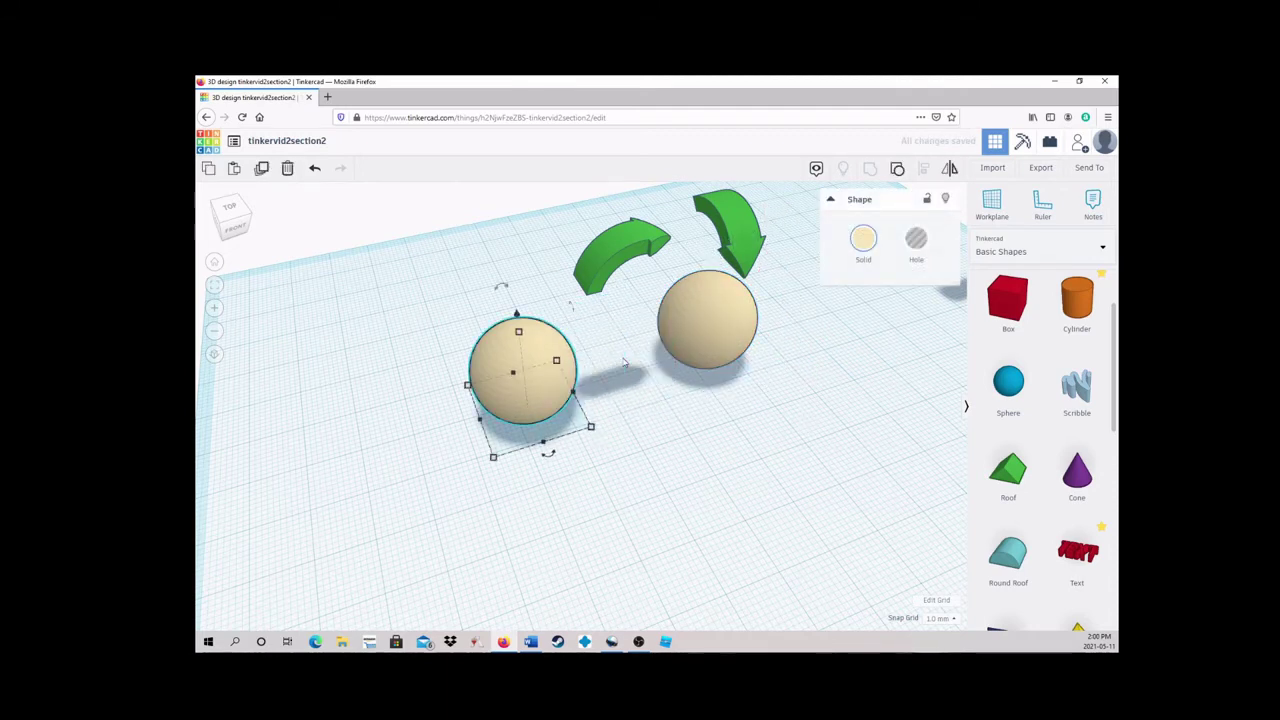
pyautogui.click(696, 342)
pyautogui.hotkey('shift', 'Left')
pyautogui.hotkey('shift', 'Left')
pyautogui.hotkey('shift', 'Left')
pyautogui.hotkey('shift', 'Left')
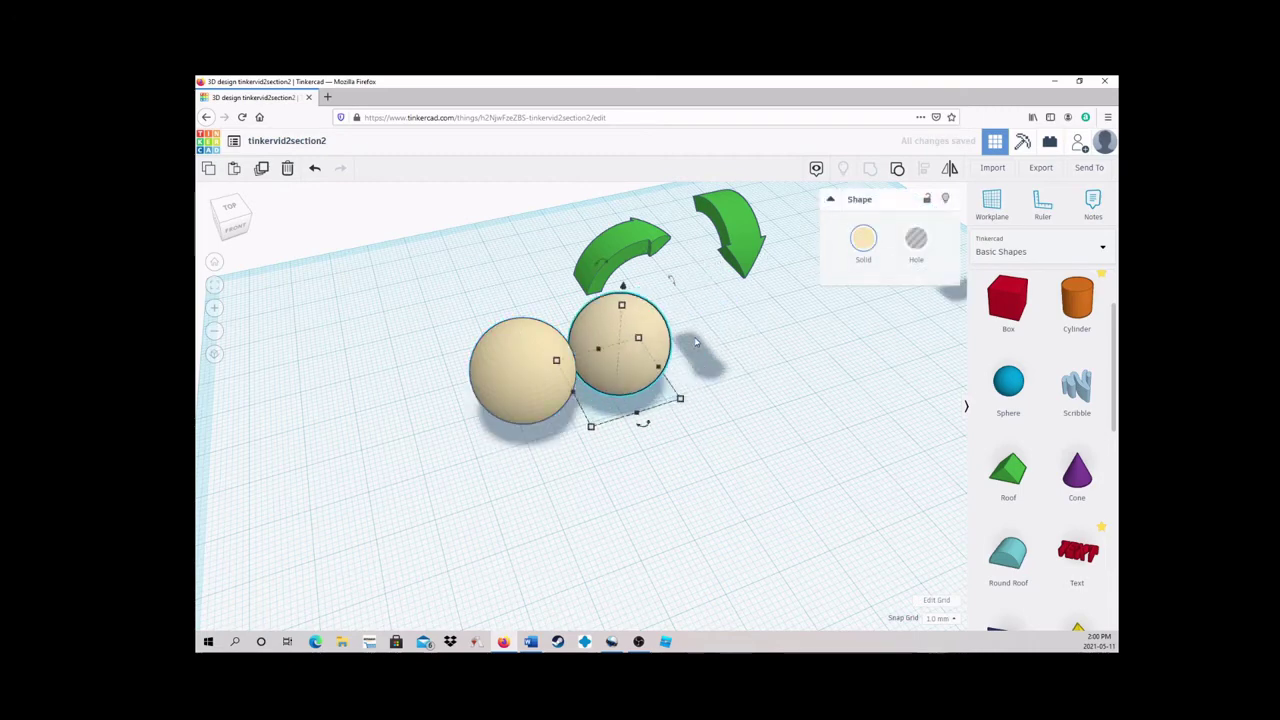
pyautogui.scroll(4, 663, 371)
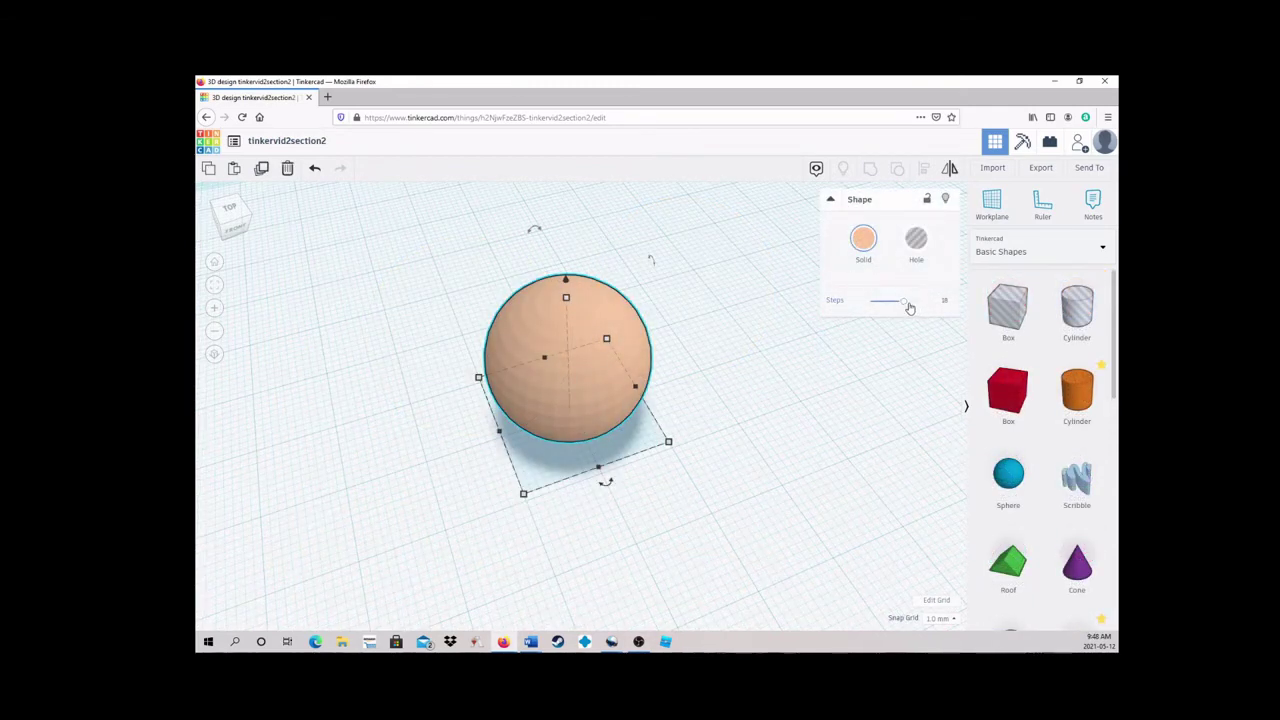
# Set the peach sphere's steps to 24 and rotate overlapping copies 5° about its vertical and a horizontal axis
pyautogui.moveTo(906, 301); pyautogui.dragTo(917, 300)
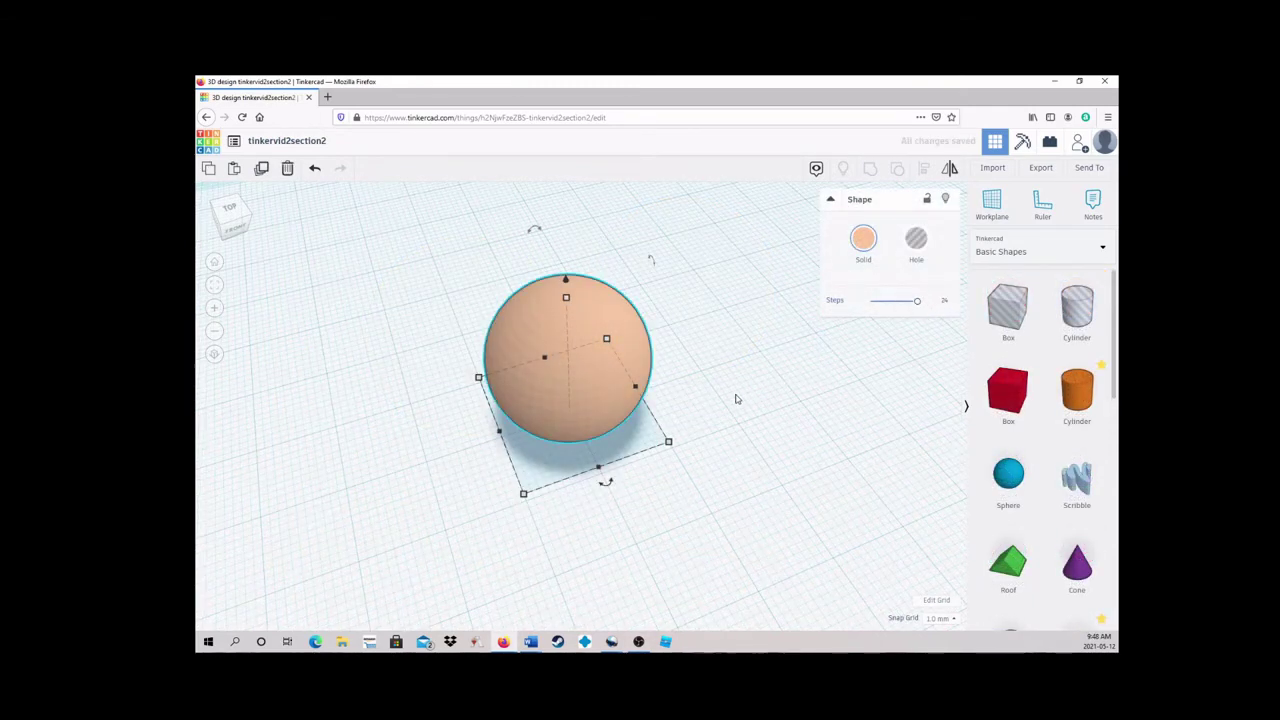
pyautogui.moveTo(613, 484)
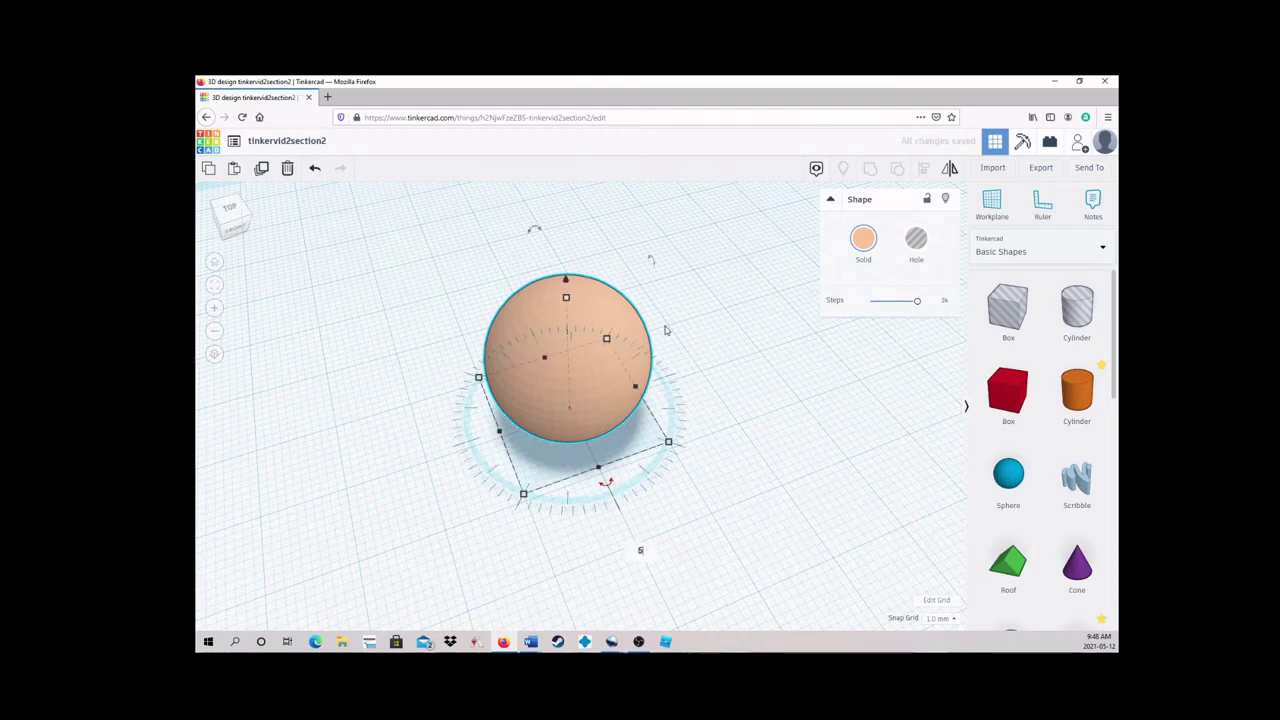
pyautogui.moveTo(652, 258)
pyautogui.scroll(-2, 655, 236)
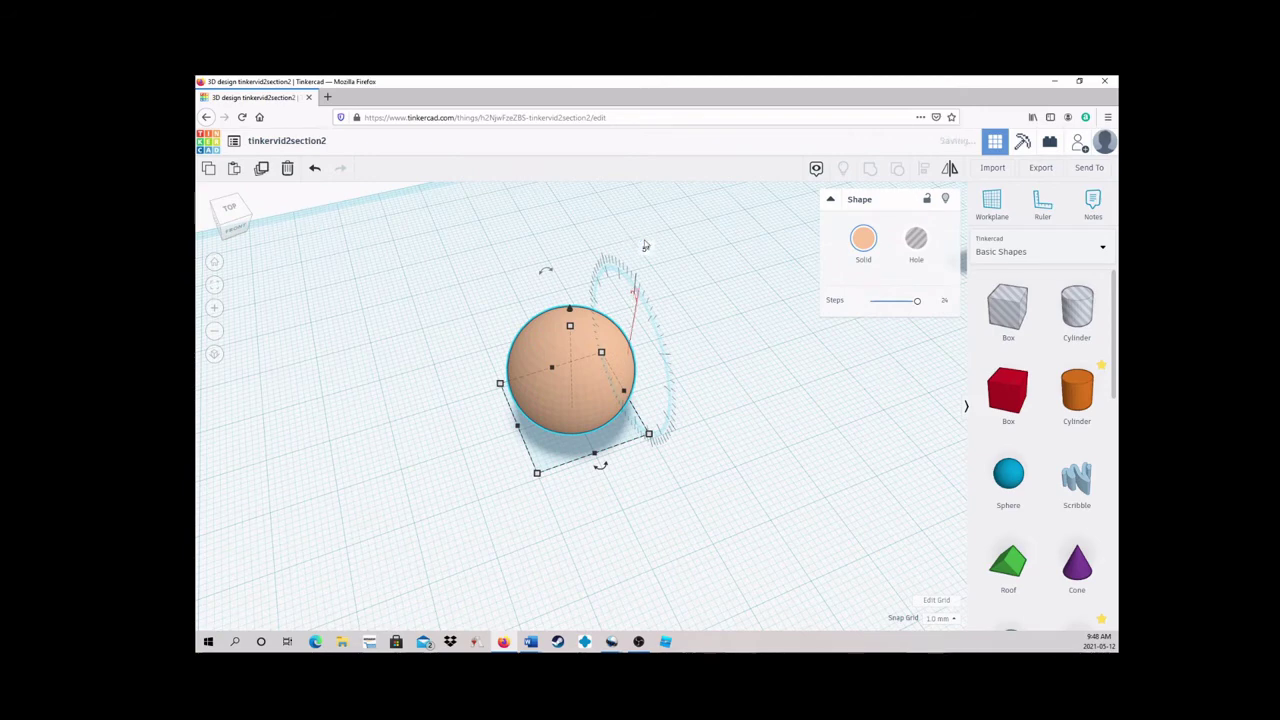
pyautogui.scroll(5, 689, 287)
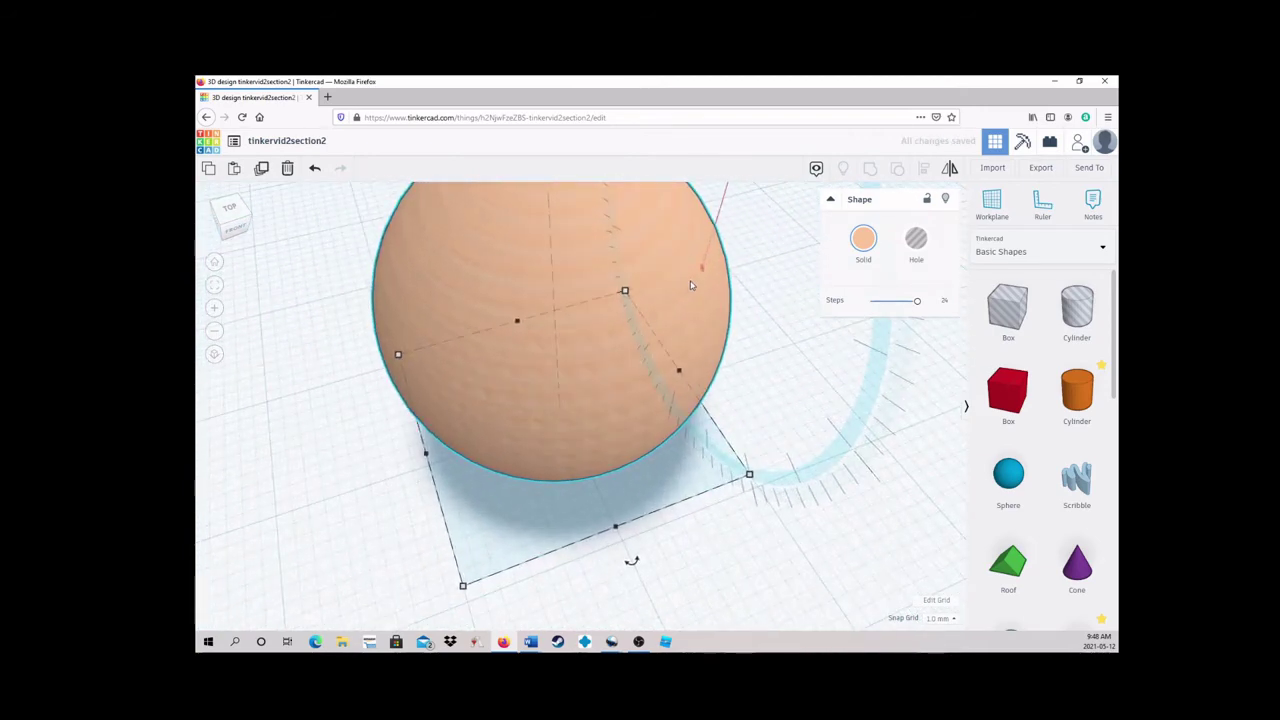
# Repeat the rotated in-place duplication of the peach sphere to keep smoothing its surface
pyautogui.click(692, 283)
pyautogui.click(692, 283)
pyautogui.click(692, 283)
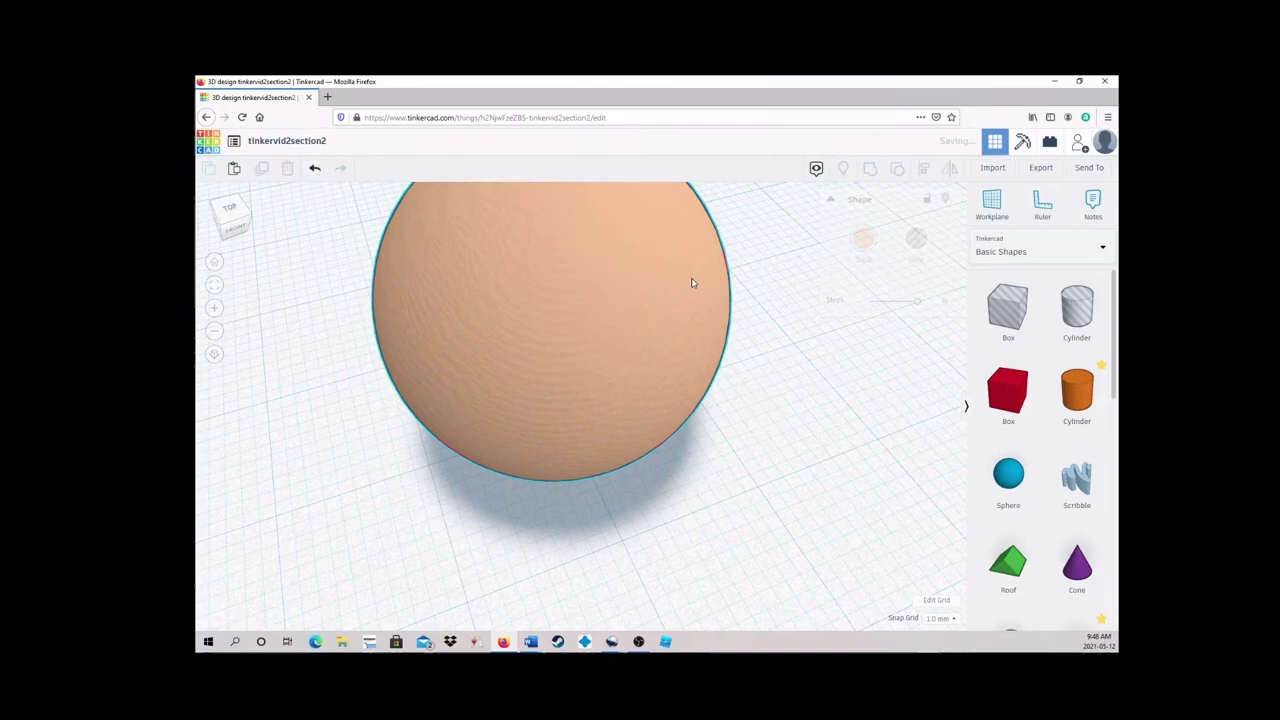
pyautogui.click(691, 283)
pyautogui.click(692, 283)
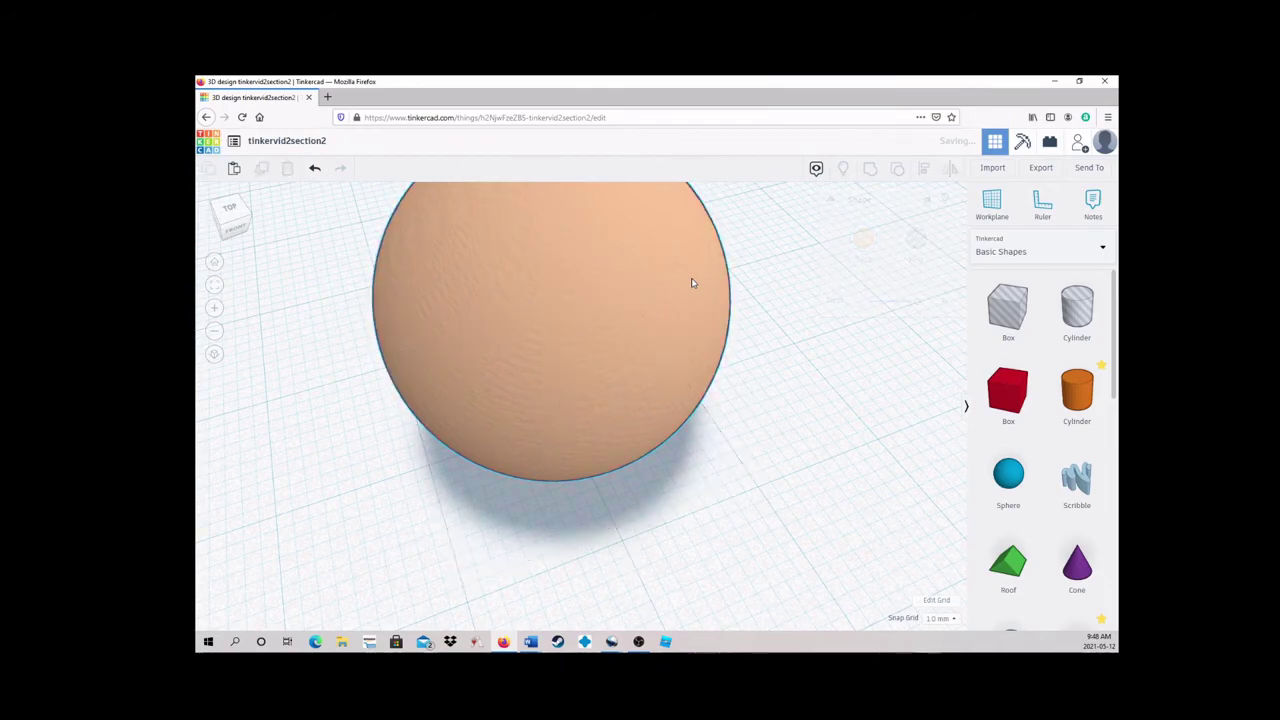
pyautogui.click(692, 283)
pyautogui.click(692, 283)
pyautogui.click(692, 283)
pyautogui.click(692, 283)
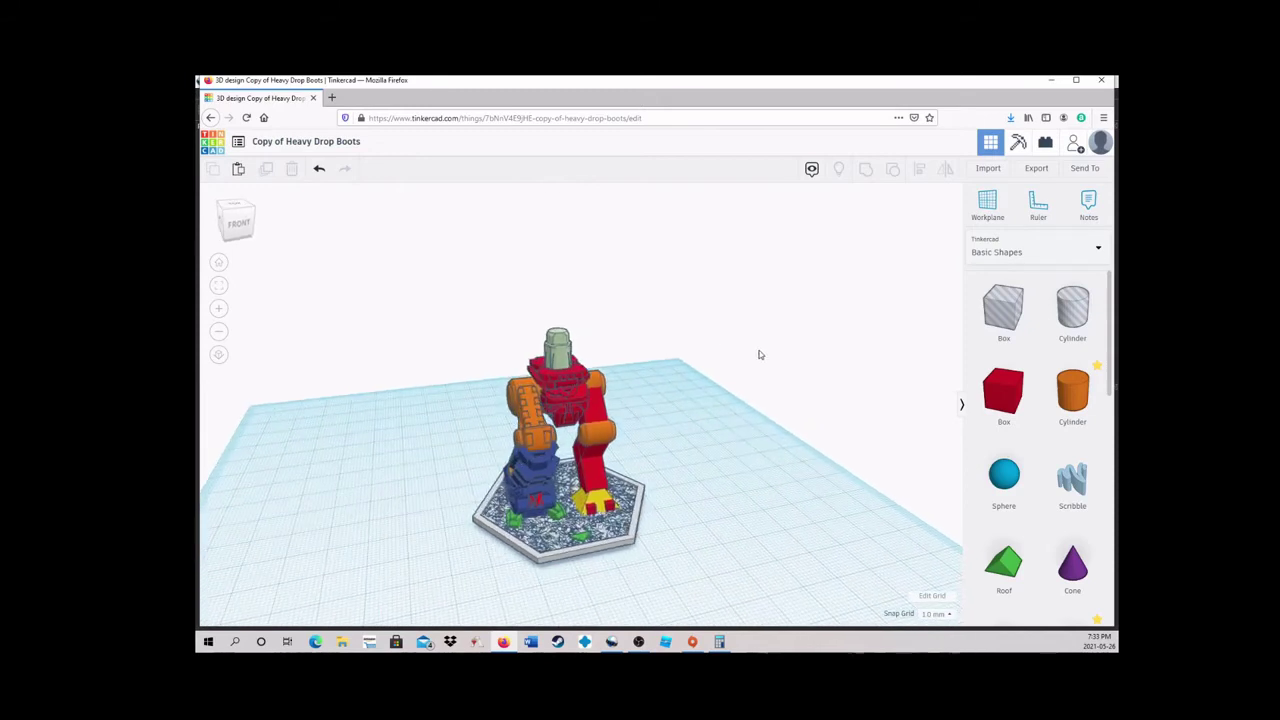
# Place a hole box beside the robot legs model and scale it uniformly to 60 mm
pyautogui.moveTo(1004, 310); pyautogui.dragTo(740, 440)
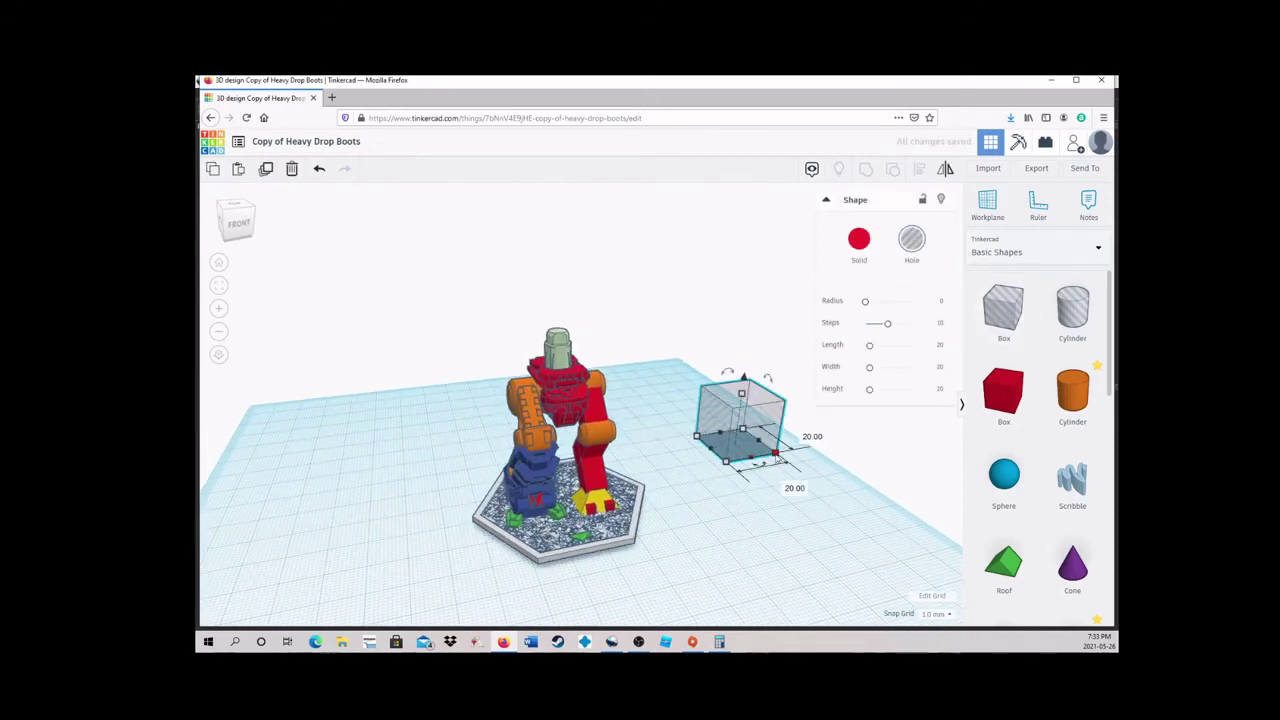
pyautogui.click(776, 454)
pyautogui.click(785, 484)
pyautogui.write('60')
pyautogui.hotkey('shift', 'Return')
# Align the hole box's centre with the green top piece of the model in both horizontal directions
pyautogui.keyDown('shift'); pyautogui.click(556, 357); pyautogui.keyUp('shift')
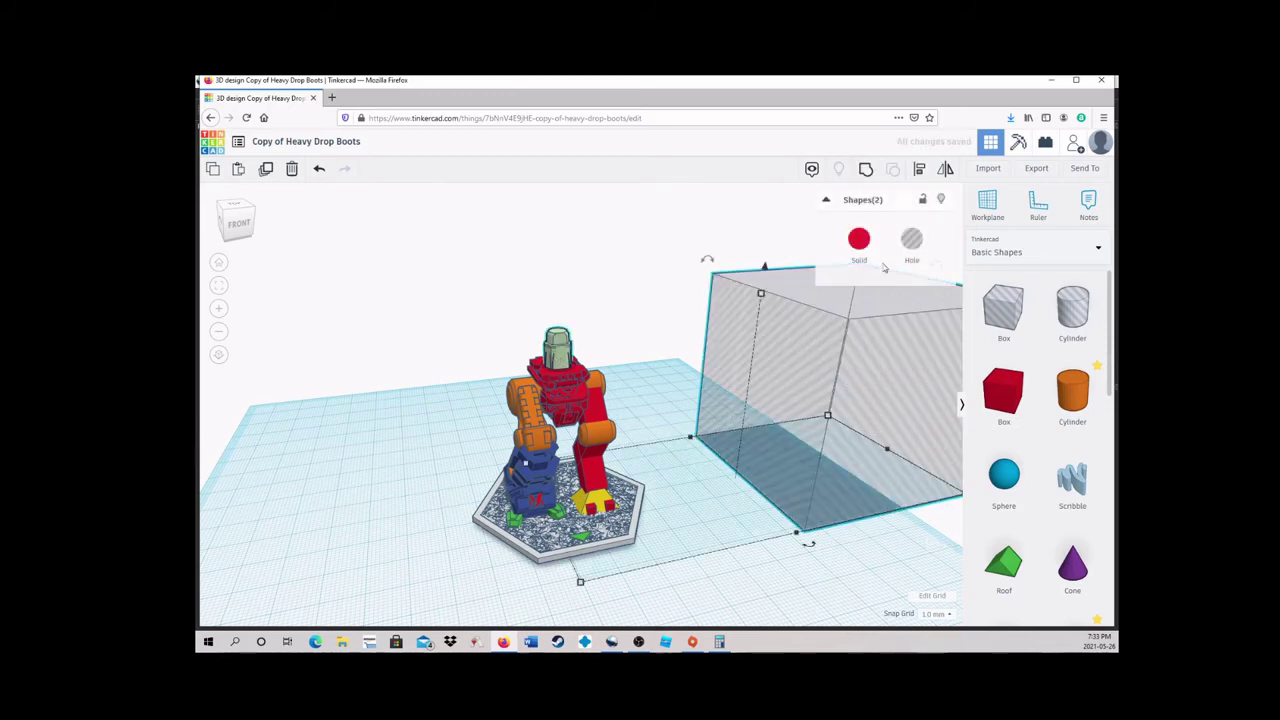
pyautogui.click(571, 355)
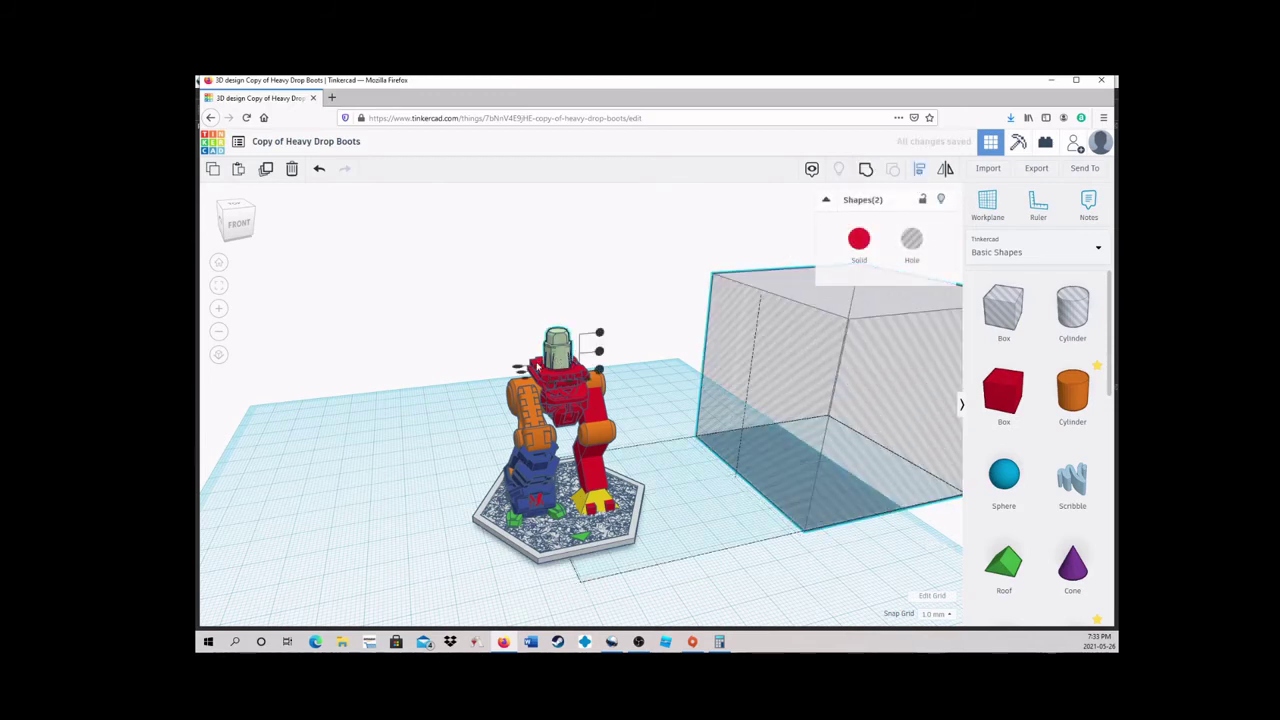
pyautogui.click(522, 373)
pyautogui.click(569, 384)
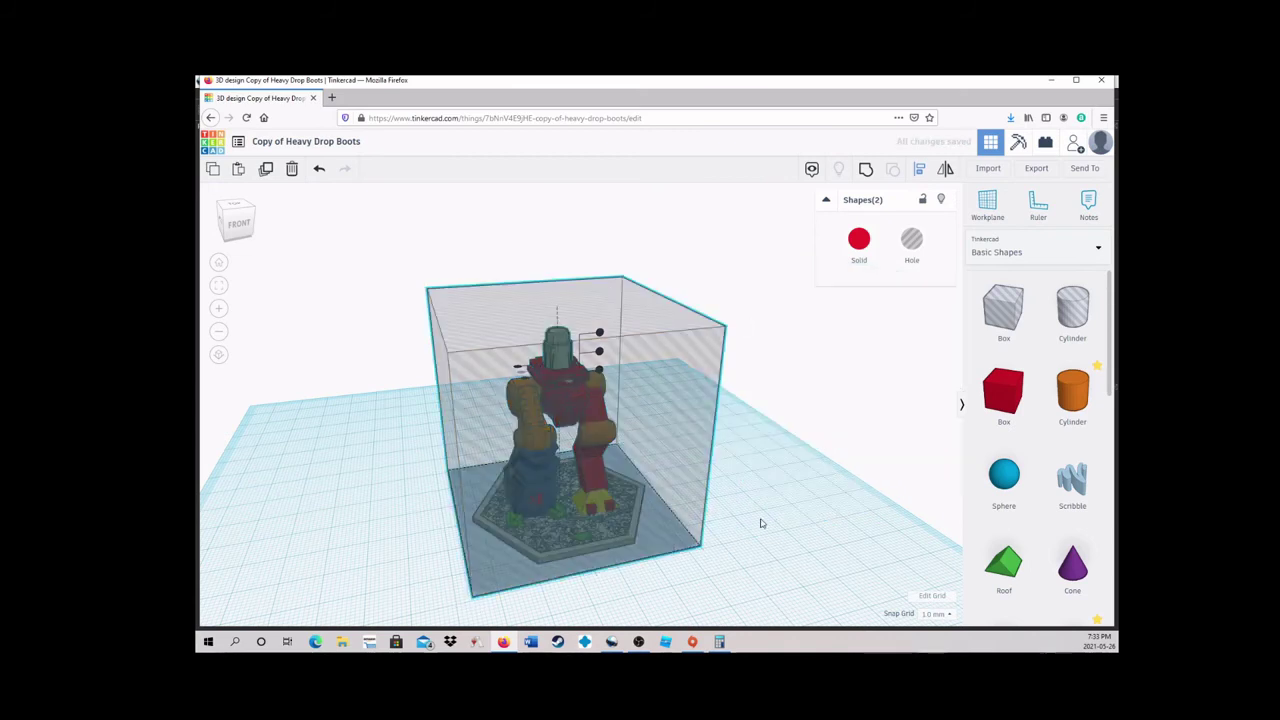
pyautogui.click(786, 527)
# Reduce the hole box's width to 30 mm so it covers only the right half of the model
pyautogui.click(677, 529)
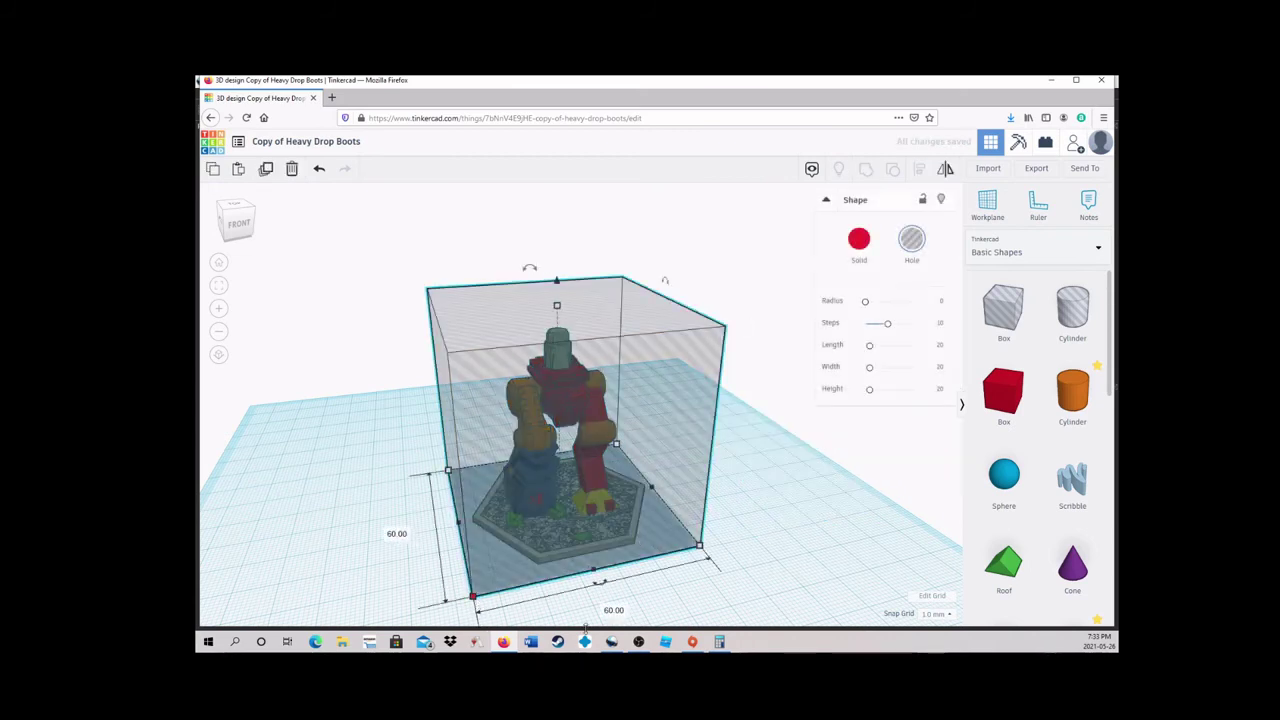
pyautogui.click(622, 613)
pyautogui.write('30')
pyautogui.press('Return')
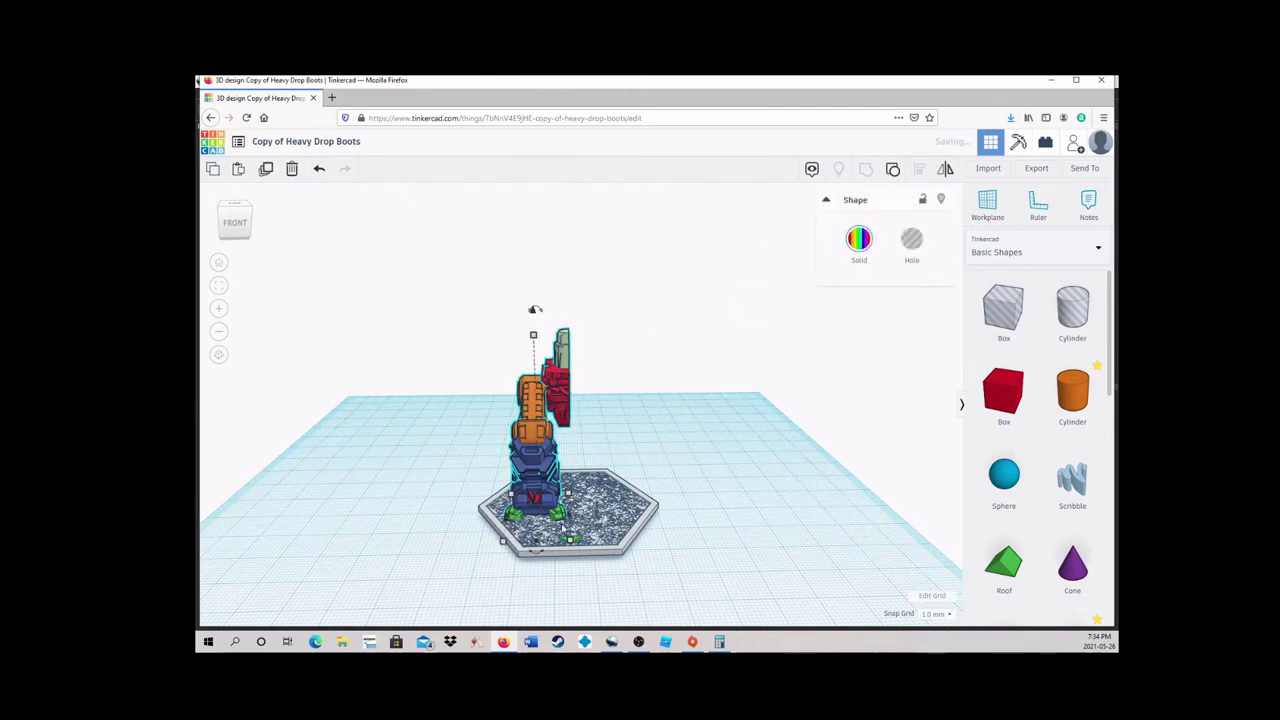
# Stretch a copy of the remaining half model to a width of 35.52 mm and mirror it left to right
pyautogui.click(536, 578)
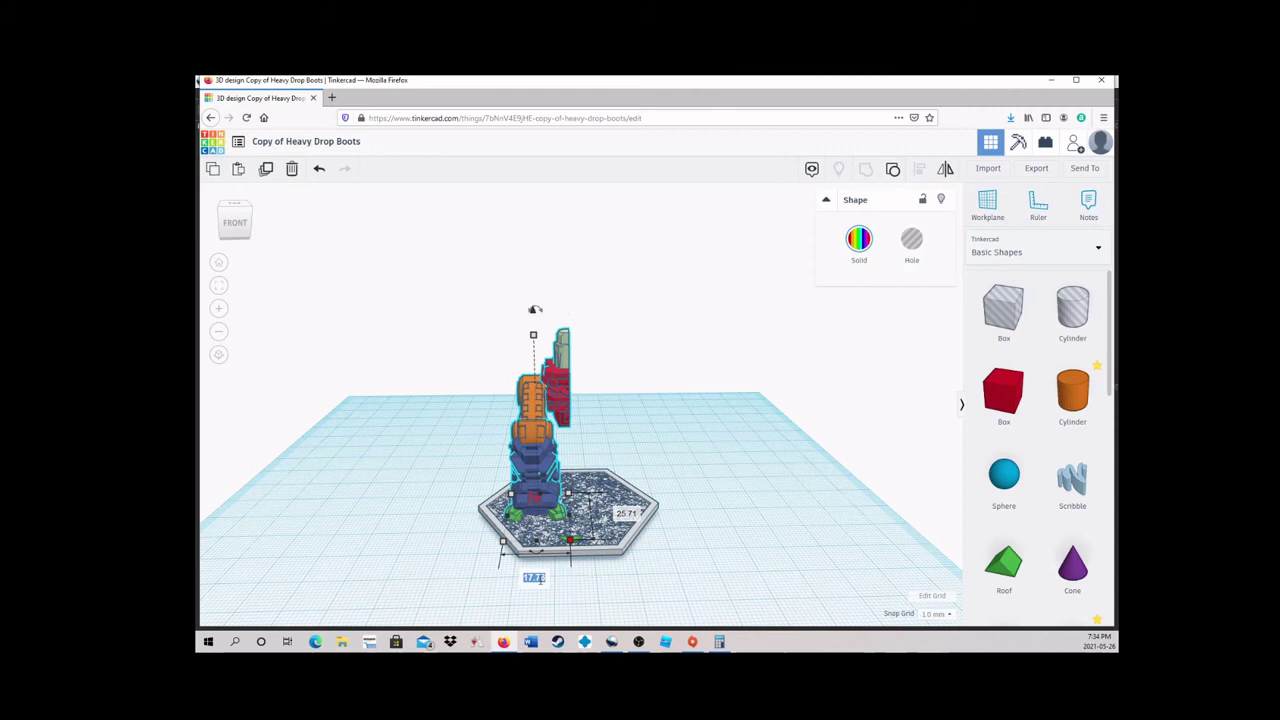
pyautogui.write('35.52')
pyautogui.press('Return')
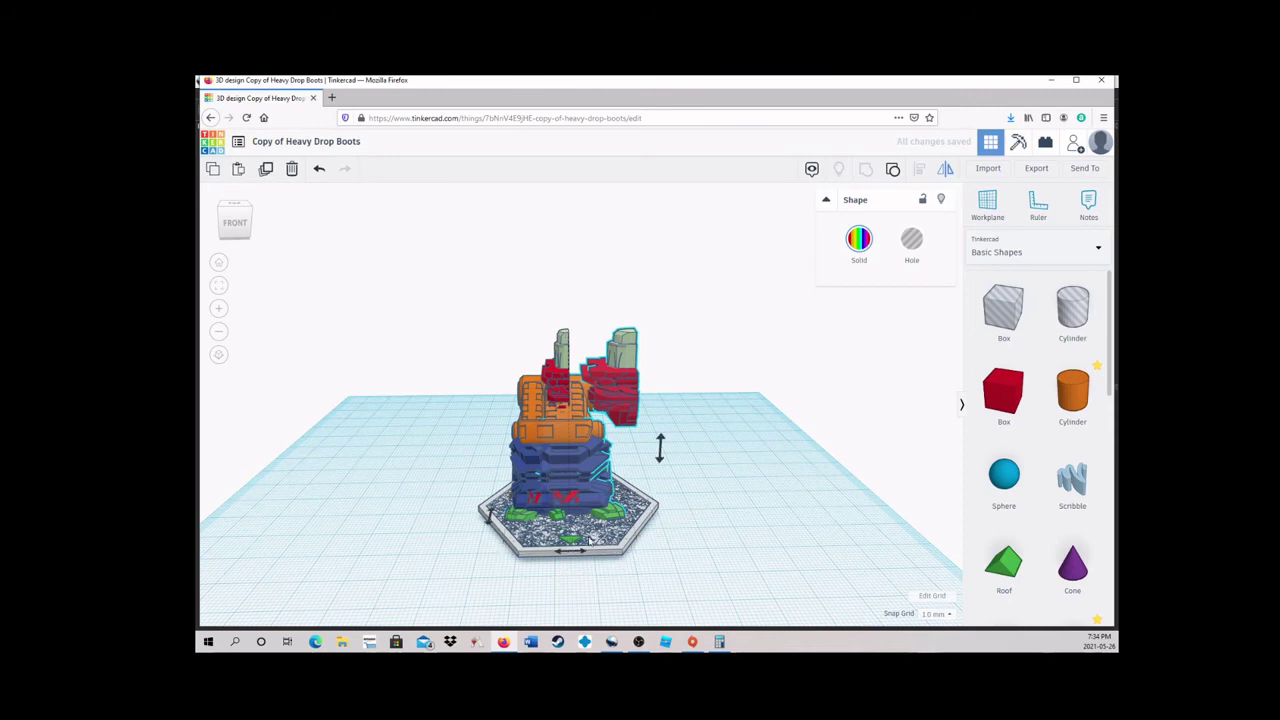
pyautogui.click(572, 549)
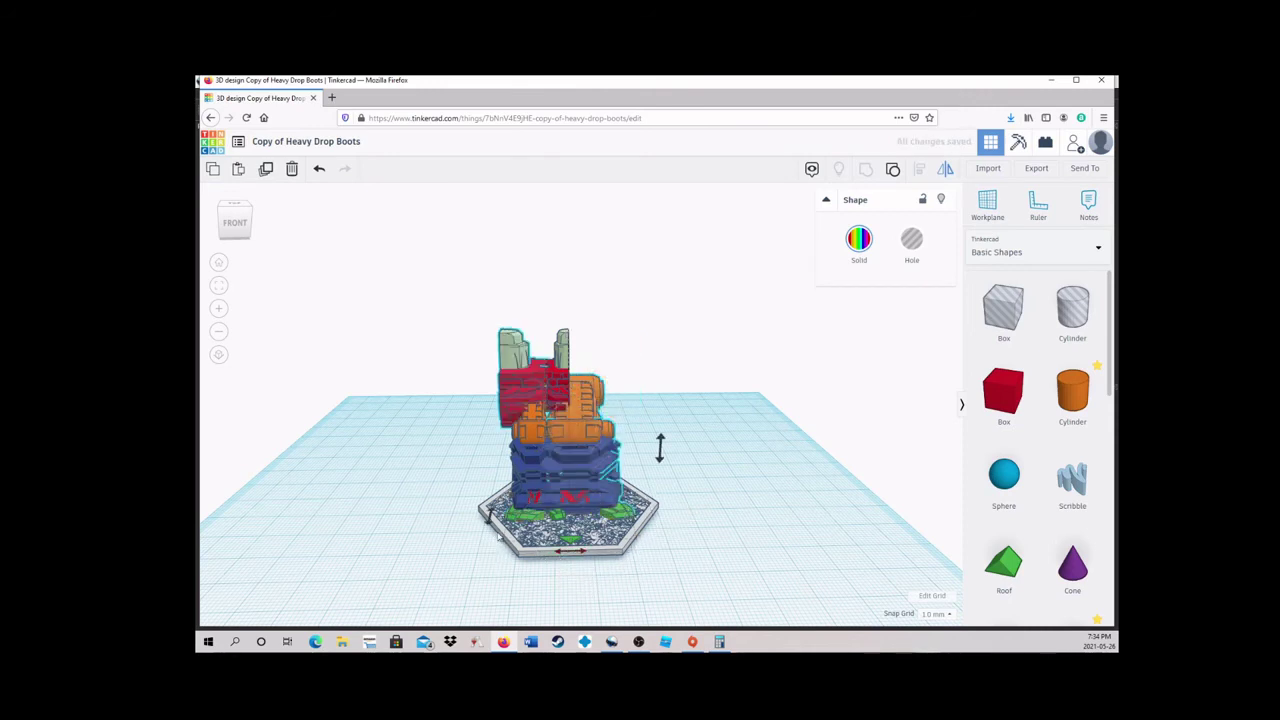
pyautogui.click(514, 356)
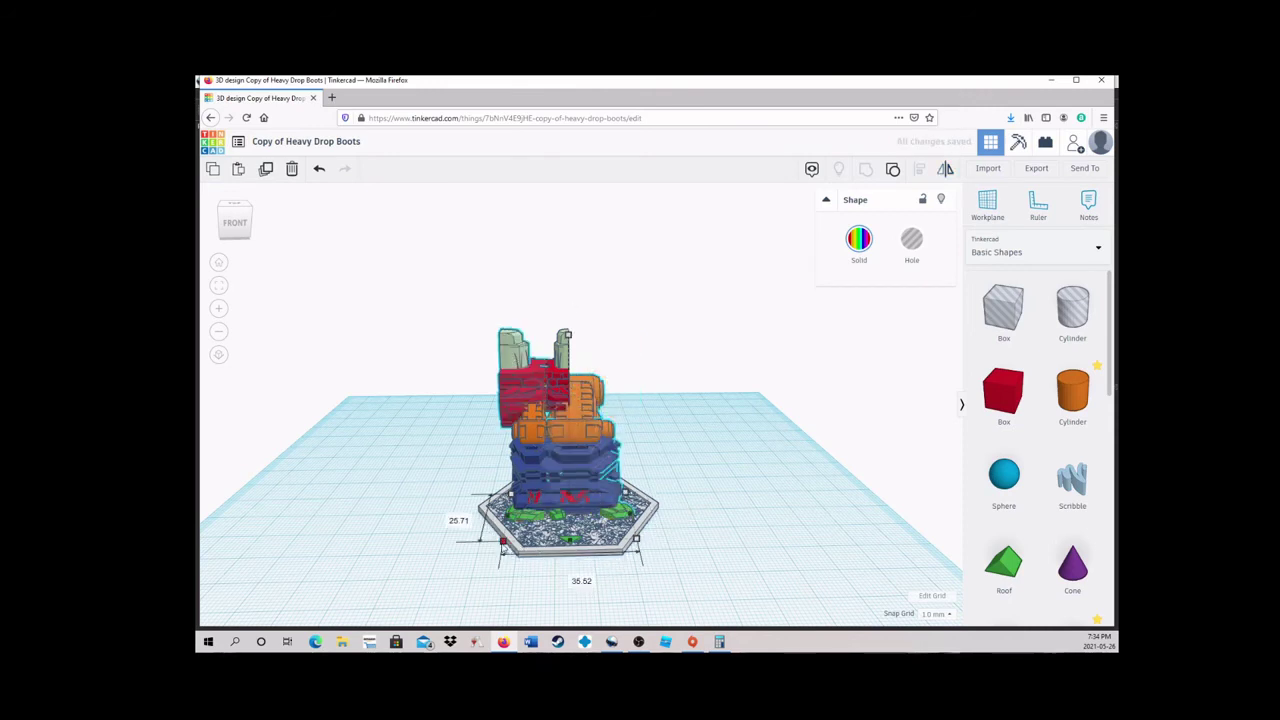
# Shrink the mirrored copy to a width of 17.76 mm so it meets the original half at the centre
pyautogui.click(503, 541)
pyautogui.click(573, 578)
pyautogui.write('17')
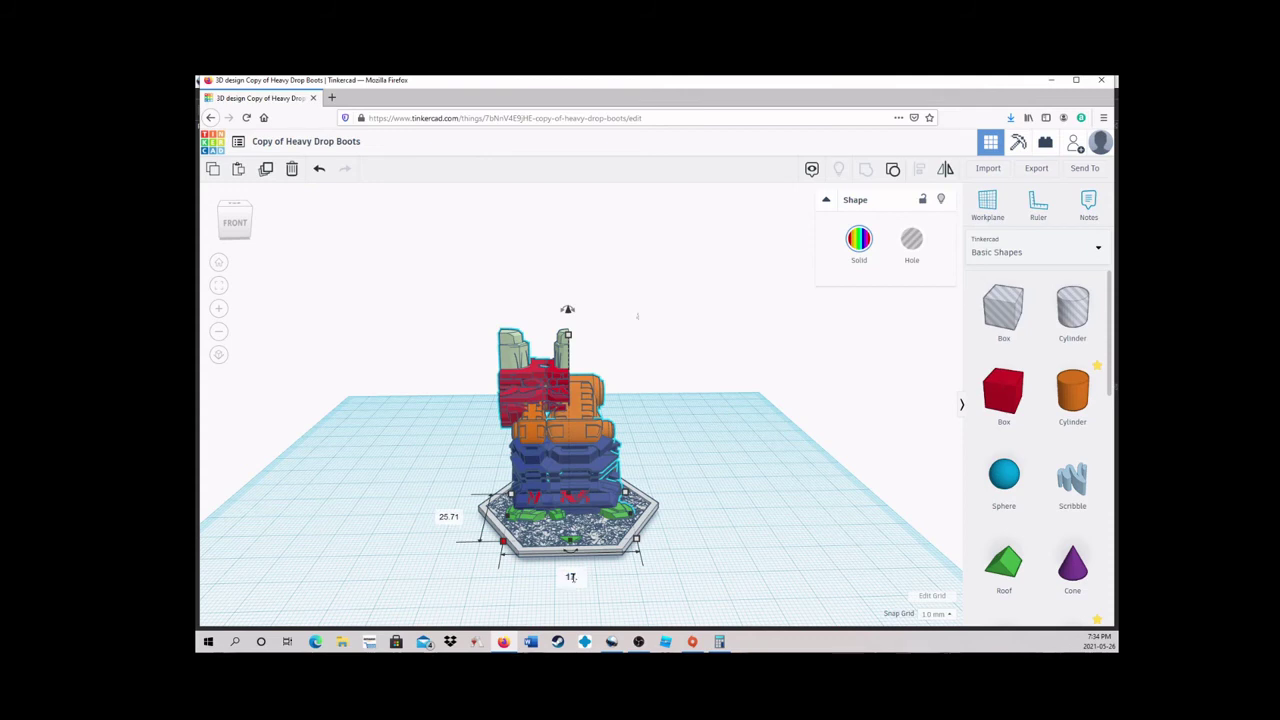
pyautogui.press('Return')
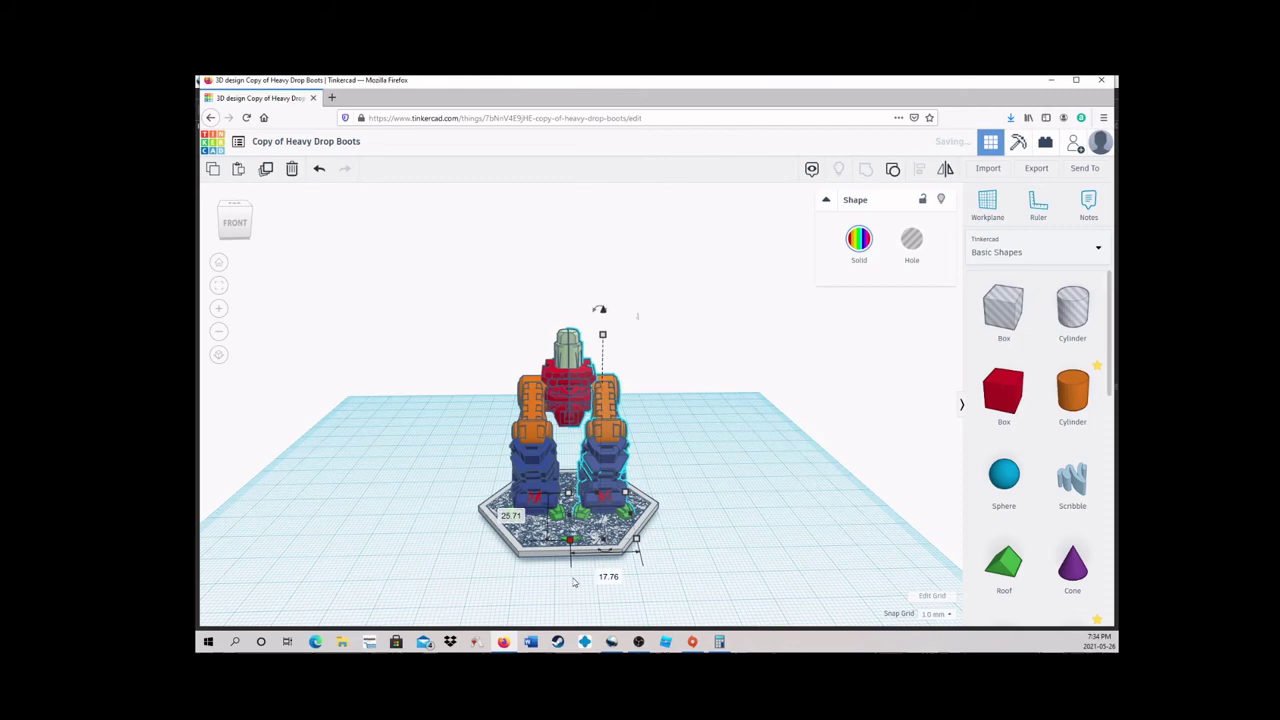
pyautogui.click(716, 477)
pyautogui.moveTo(716, 477); pyautogui.dragTo(254, 438, button='right')
pyautogui.scroll(10, 736, 483)
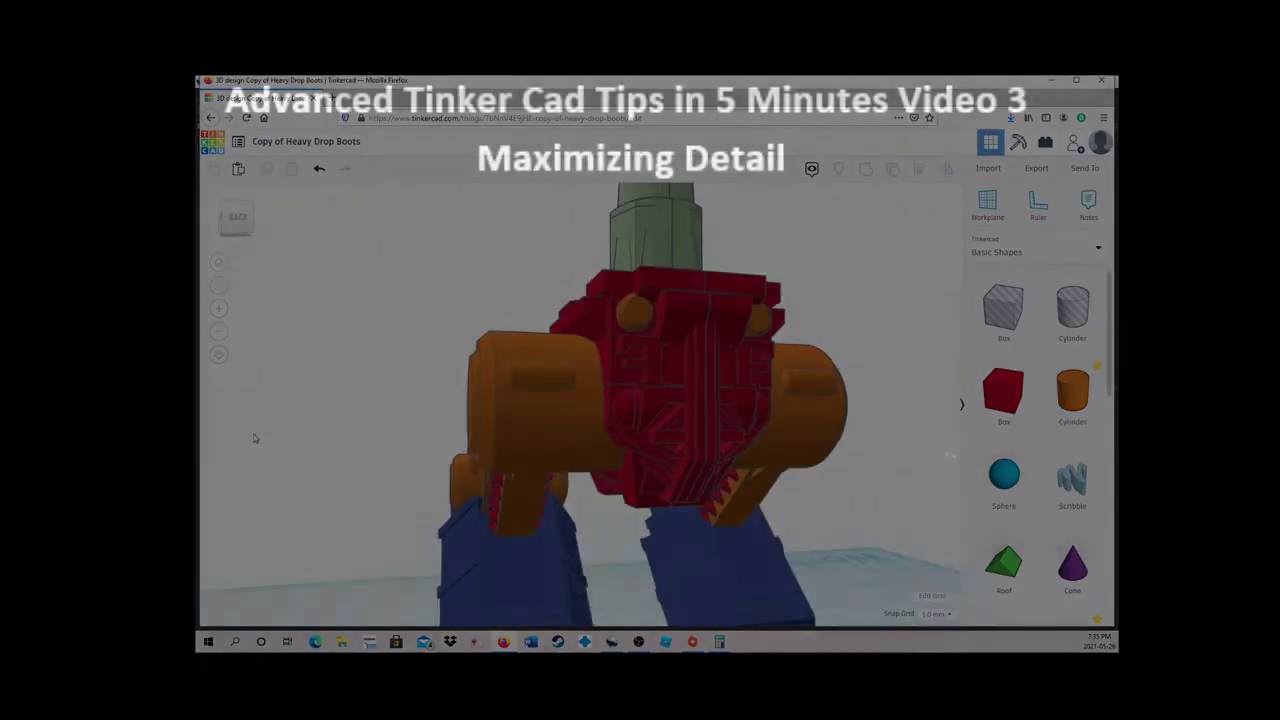